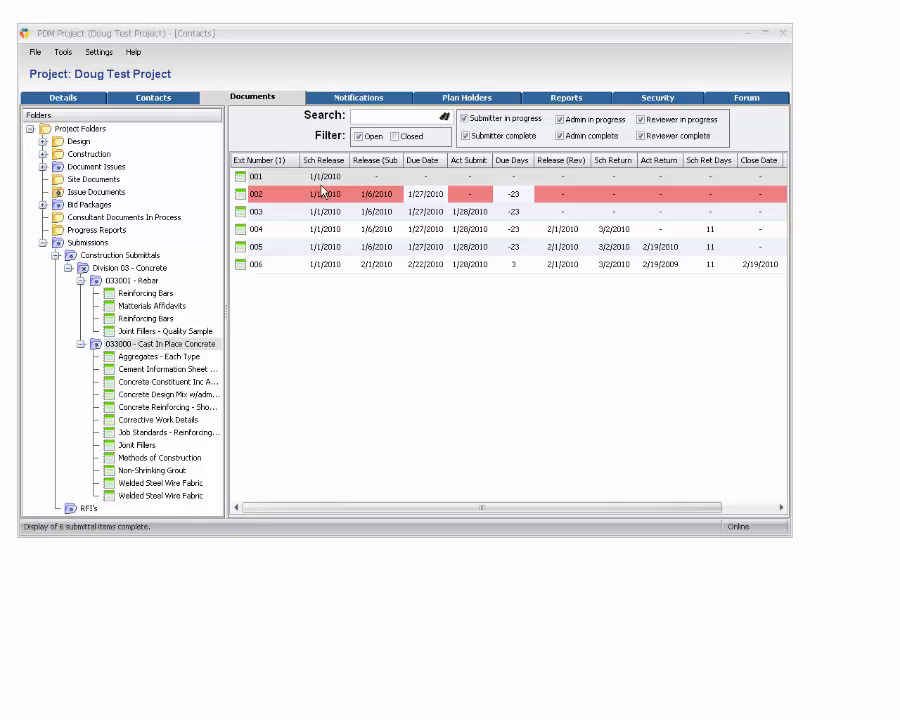
- Open submittal item 001 for editing, examine its Scheduled Release and Actual Release (Submit) date fields, and close it without saving
{"action": "right_click", "coordinate": [316, 184]}
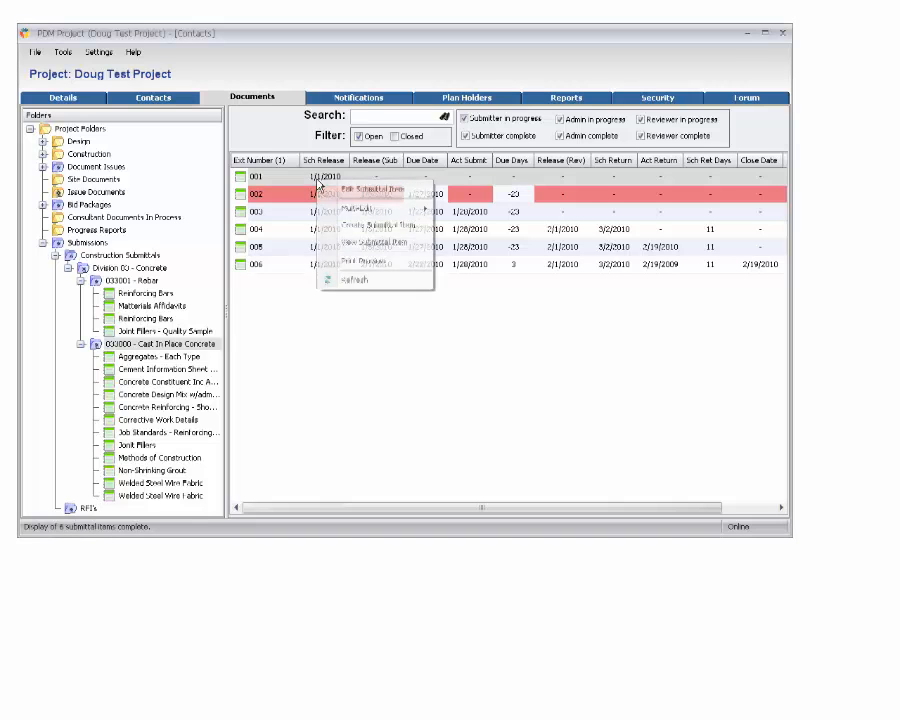
{"action": "left_click", "coordinate": [346, 186]}
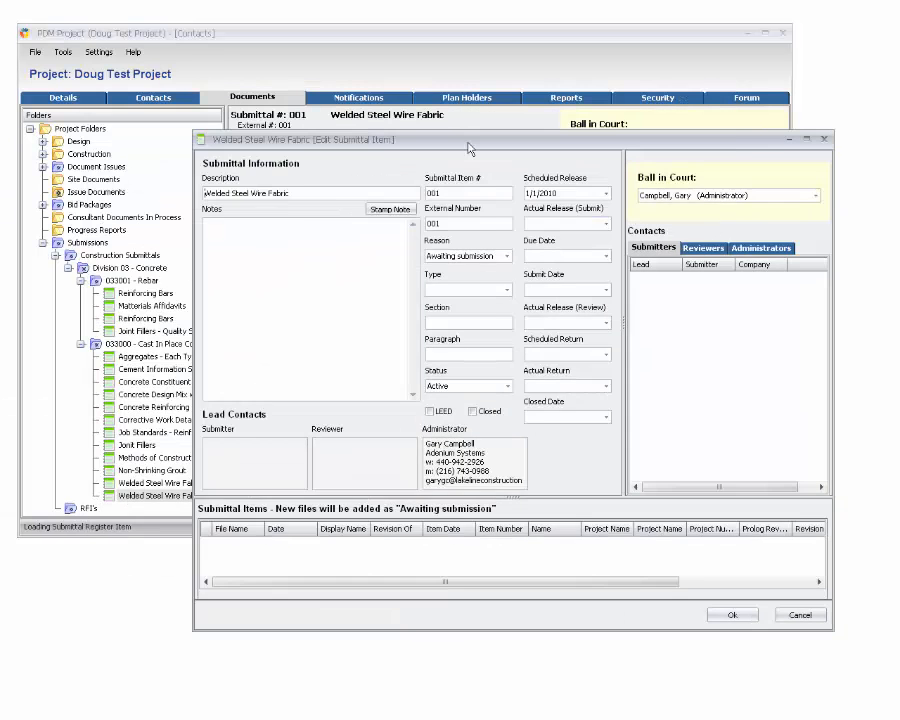
{"action": "left_click_drag", "start_coordinate": [466, 144], "coordinate": [340, 76]}
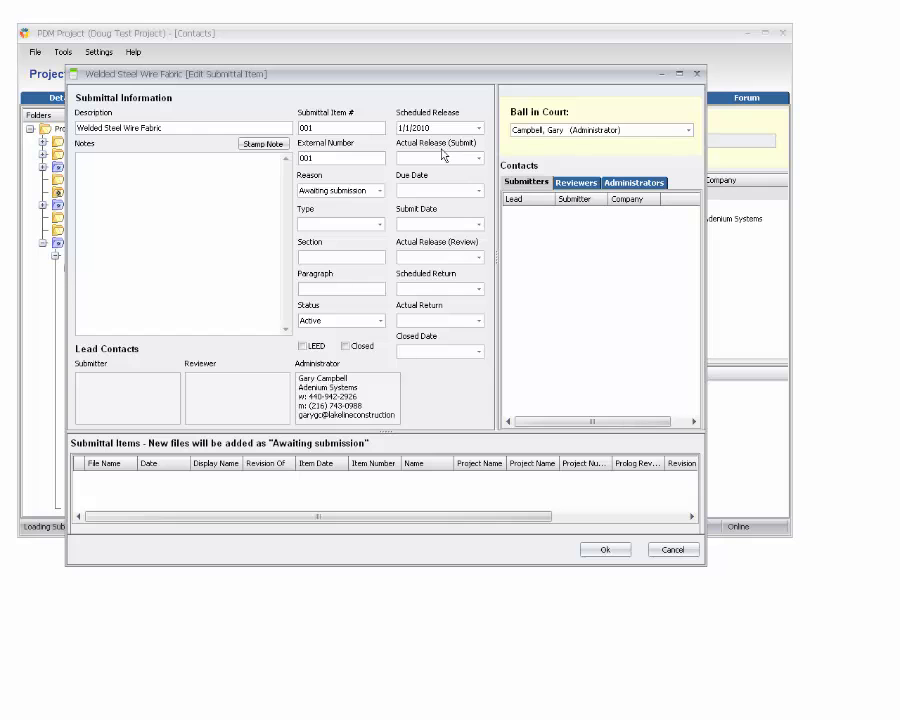
{"action": "mouse_move", "coordinate": [448, 125]}
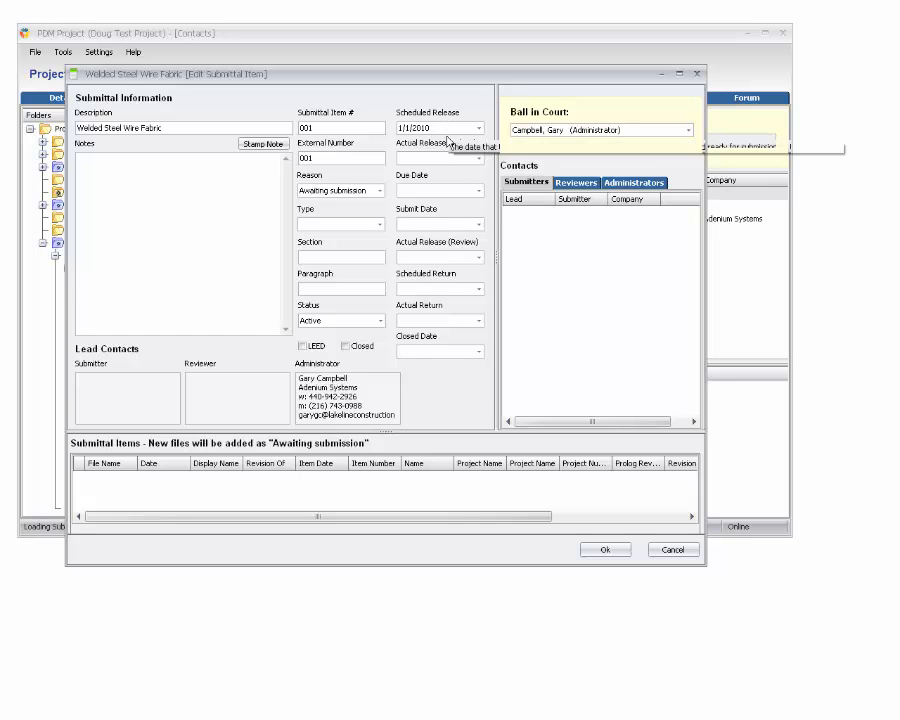
{"action": "mouse_move", "coordinate": [446, 157]}
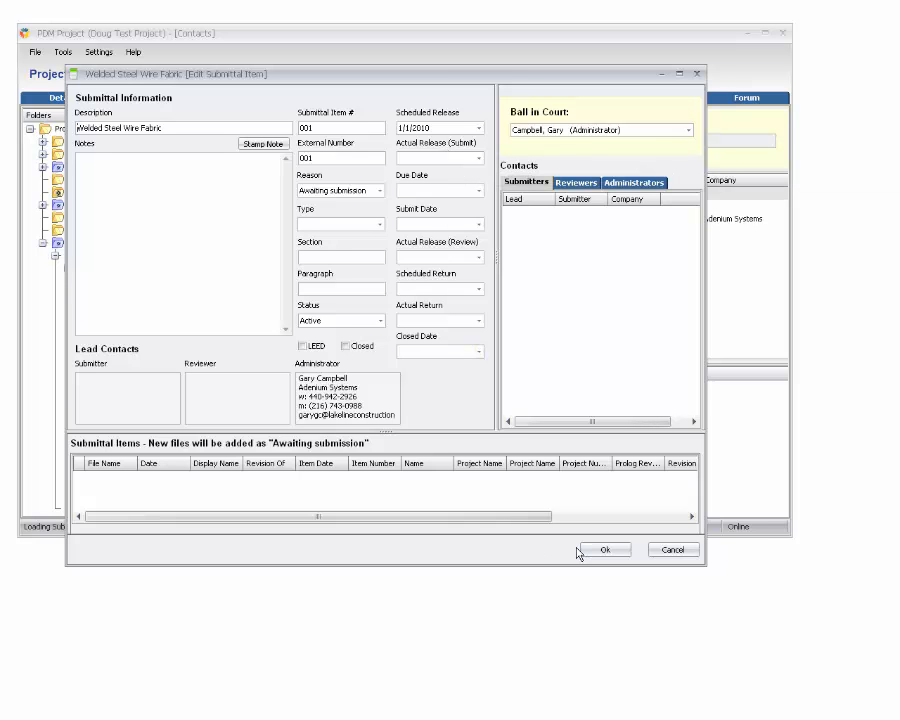
{"action": "left_click", "coordinate": [663, 551]}
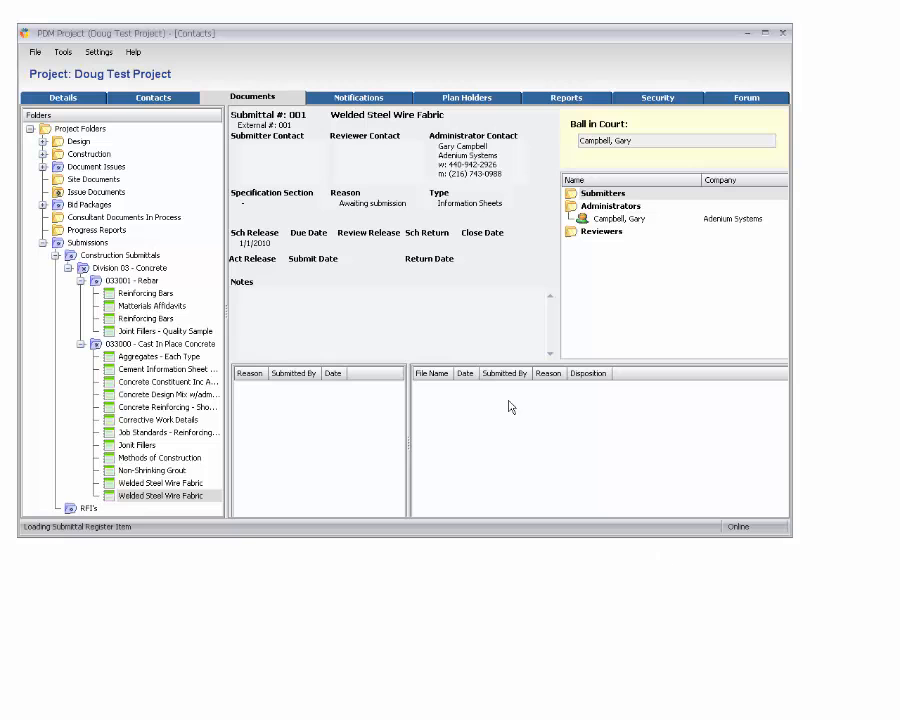
- Open submittal item 002 from the 033000 - Cast In Place Concrete register for editing
{"action": "left_click", "coordinate": [123, 345]}
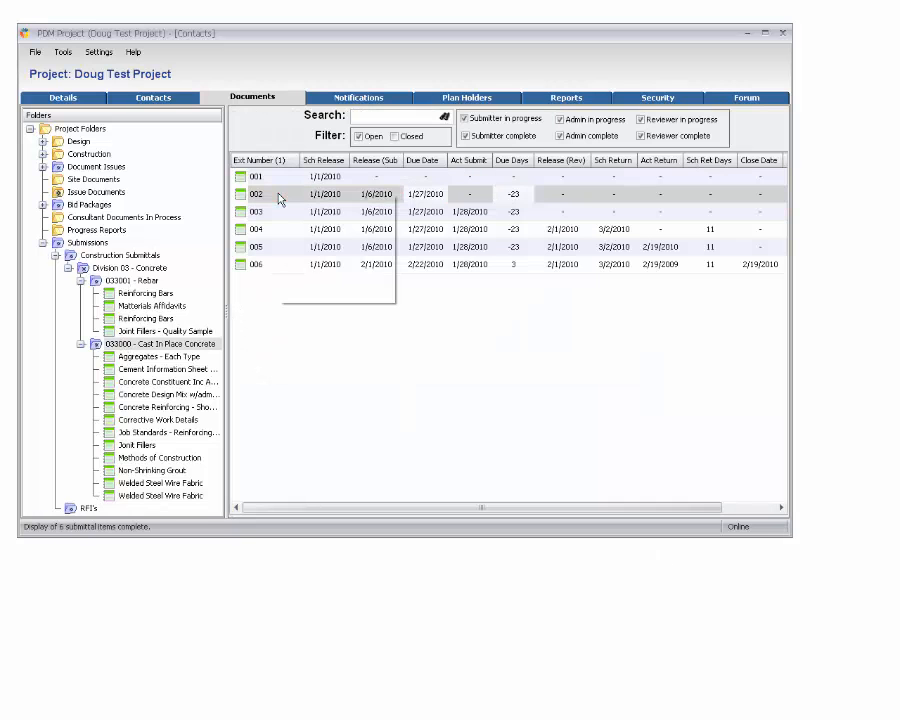
{"action": "left_click", "coordinate": [288, 203]}
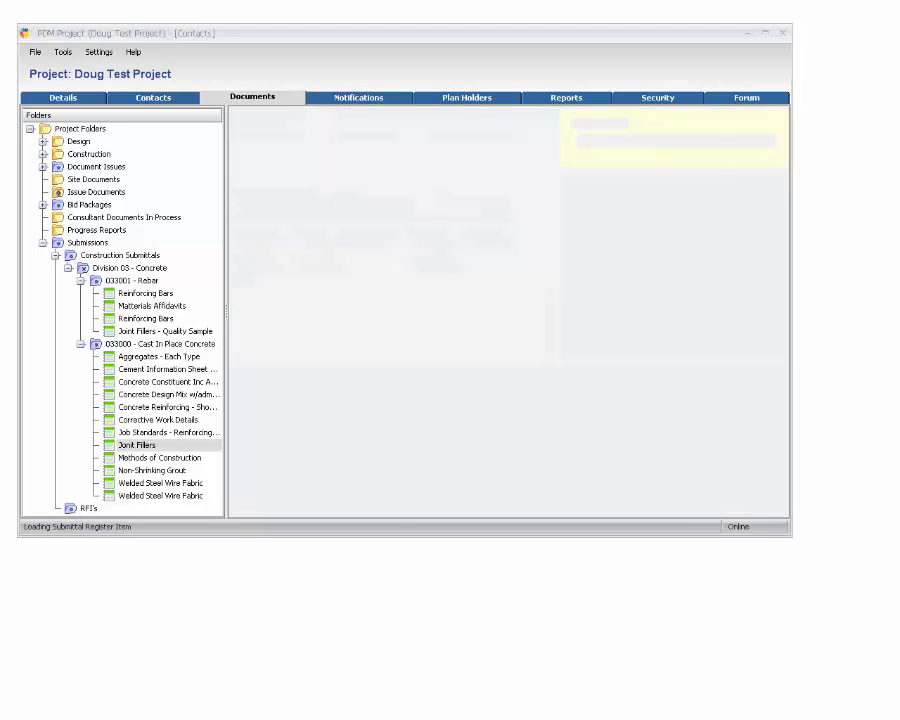
{"action": "left_click_drag", "start_coordinate": [20, 203], "coordinate": [410, 120]}
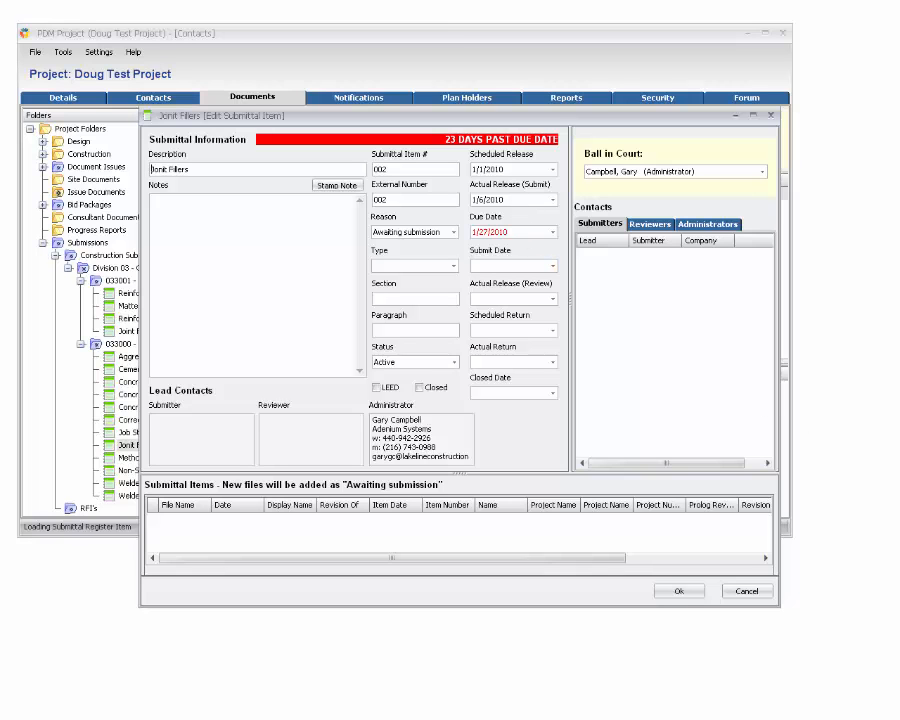
- Switch to the projects window and examine the current project's defaults for SubmittalDueDateInterval and SubmittalReturnDateInterval
{"action": "left_click_drag", "start_coordinate": [756, 63], "coordinate": [357, 68]}
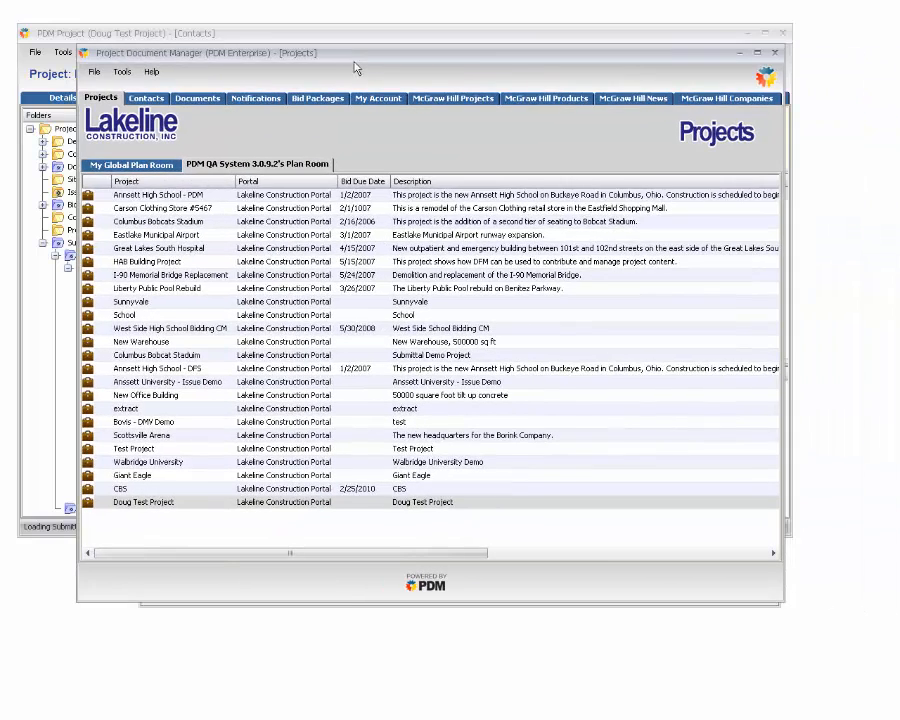
{"action": "right_click", "coordinate": [125, 506]}
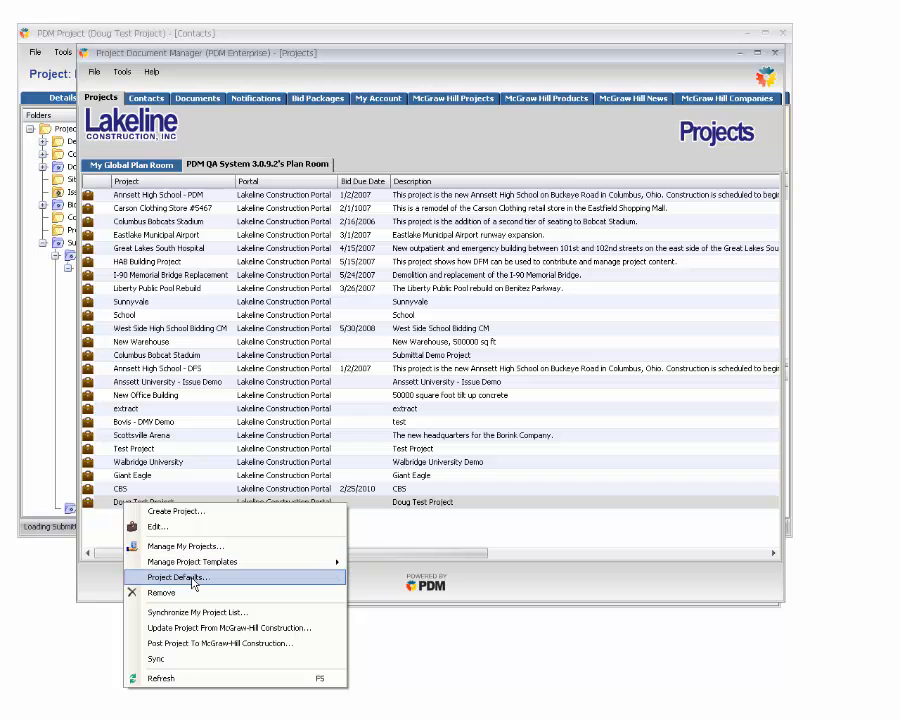
{"action": "left_click", "coordinate": [211, 481]}
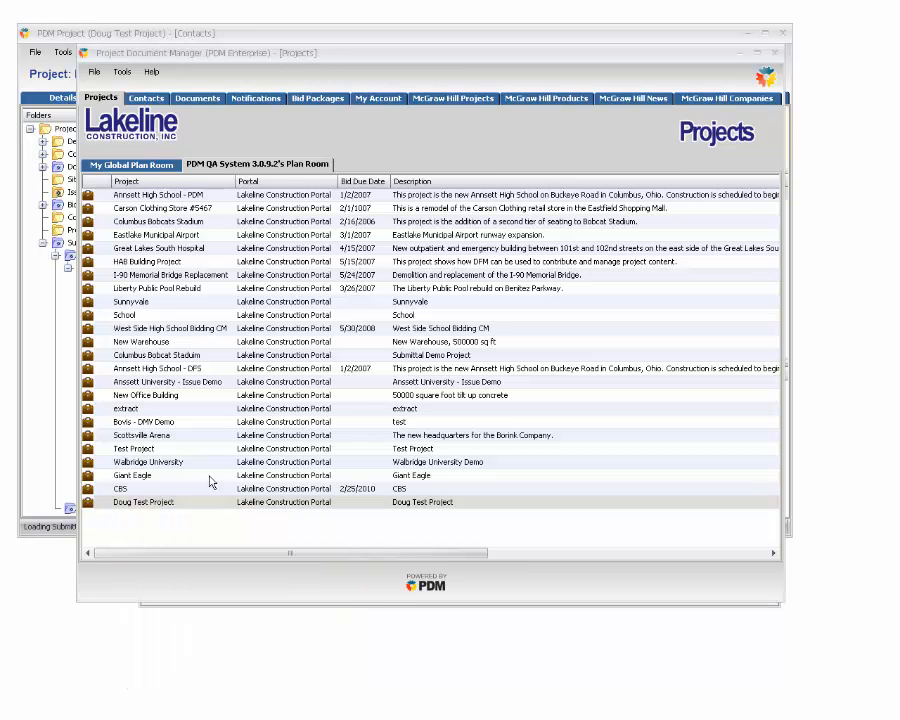
{"action": "left_click_drag", "start_coordinate": [654, 144], "coordinate": [472, 156]}
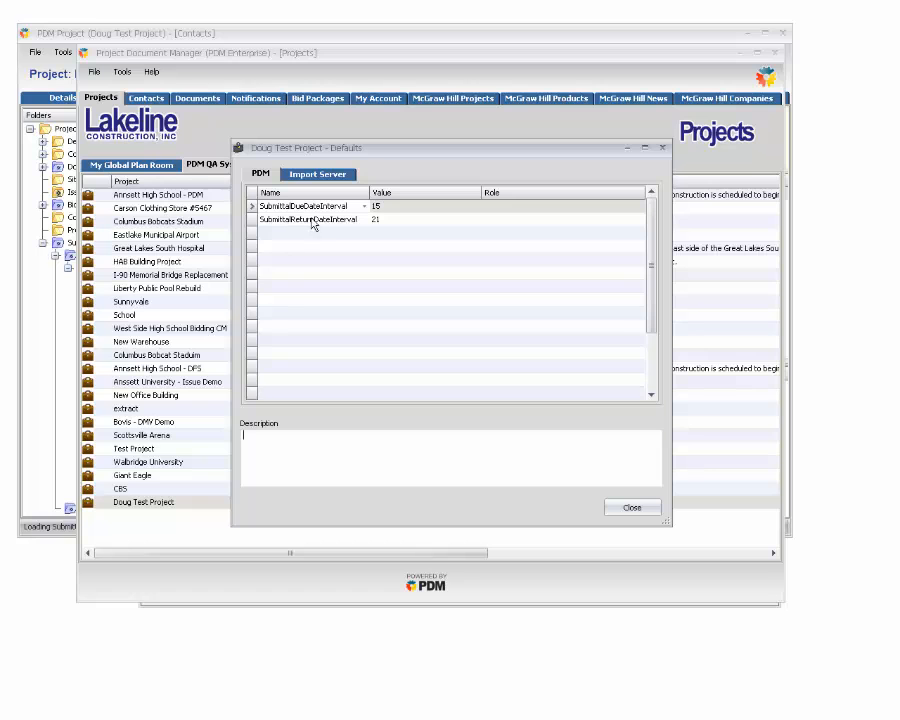
{"action": "left_click", "coordinate": [373, 218]}
{"action": "type", "text": "21"}
{"action": "left_click", "coordinate": [376, 220]}
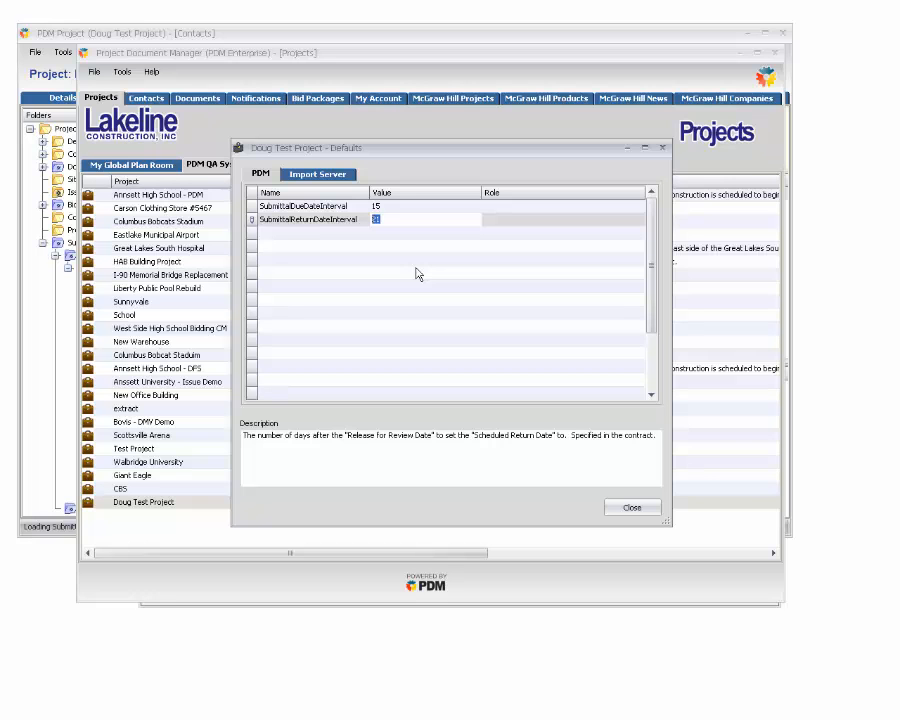
{"action": "left_click", "coordinate": [632, 509]}
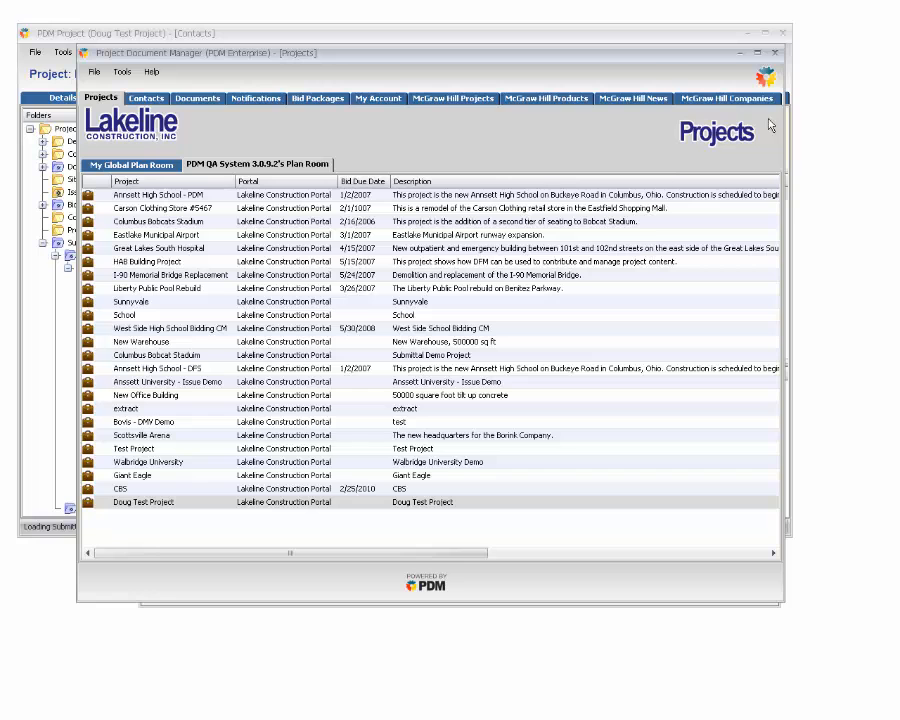
- Return to the editor of submittal item 002 and close it without saving
{"action": "left_click_drag", "start_coordinate": [628, 54], "coordinate": [688, 54]}
{"action": "left_click_drag", "start_coordinate": [822, 68], "coordinate": [899, 62]}
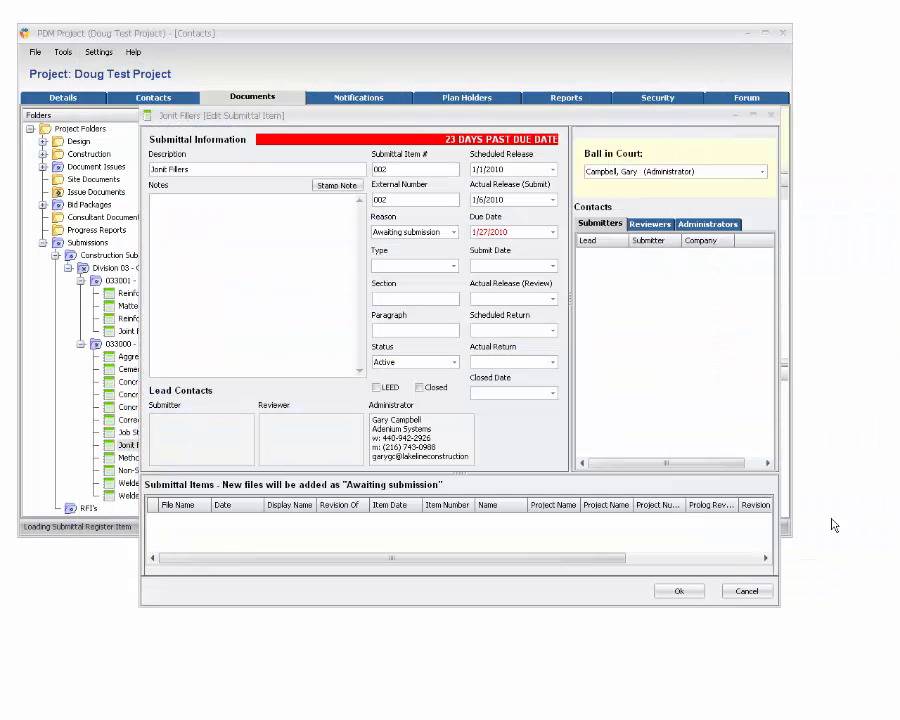
{"action": "left_click", "coordinate": [747, 591]}
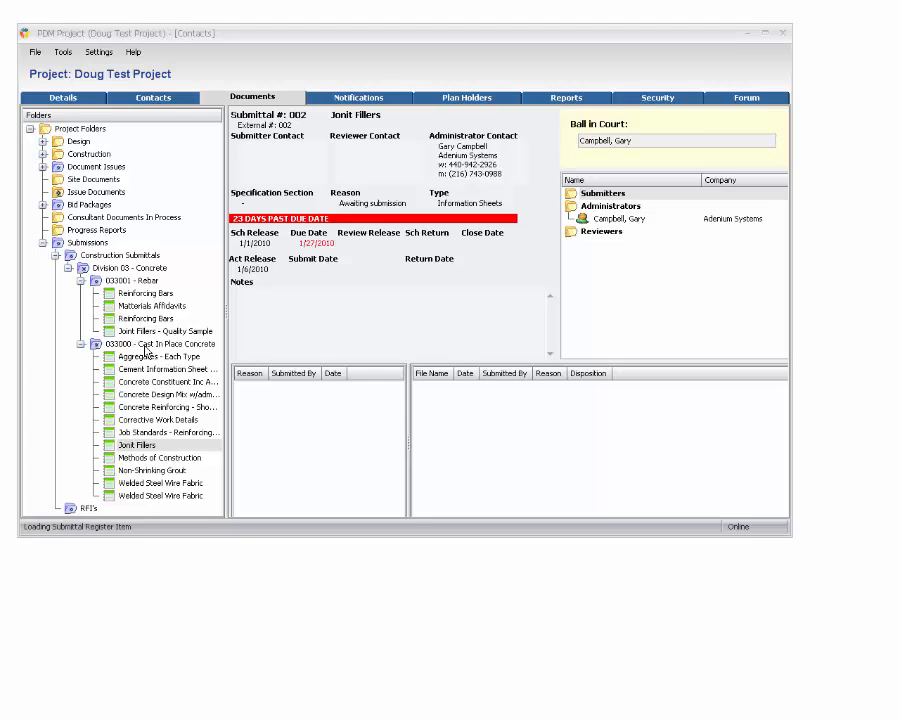
- Open submittal item 001 for editing, set its Actual Release (Submit) date to 1/5/2010, and accept the due date 15 days after it
{"action": "left_click", "coordinate": [158, 344]}
{"action": "right_click", "coordinate": [337, 178]}
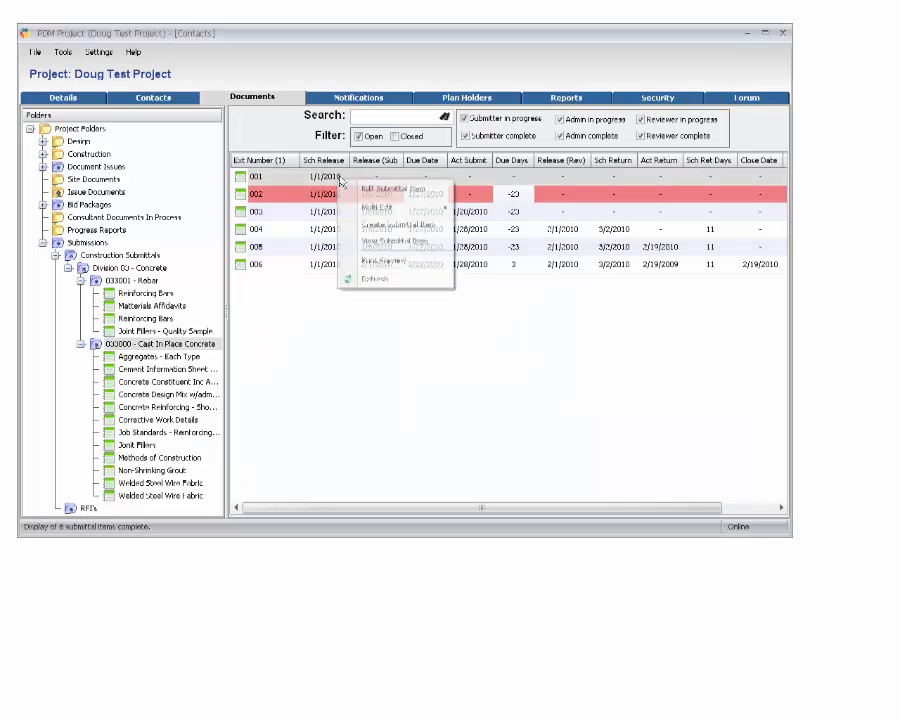
{"action": "left_click", "coordinate": [381, 190]}
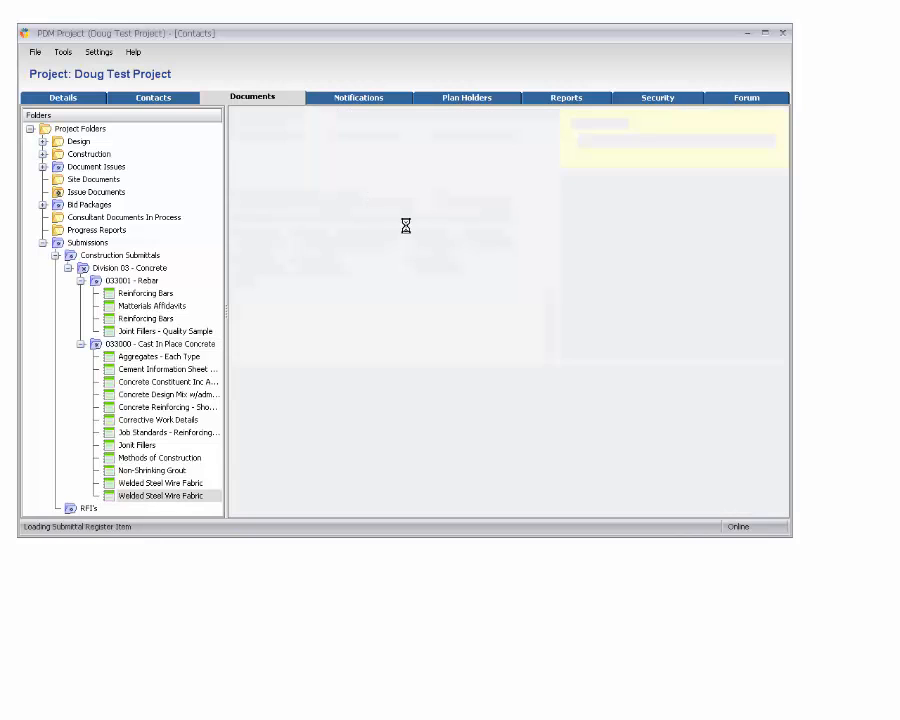
{"action": "left_click_drag", "start_coordinate": [330, 106], "coordinate": [544, 106]}
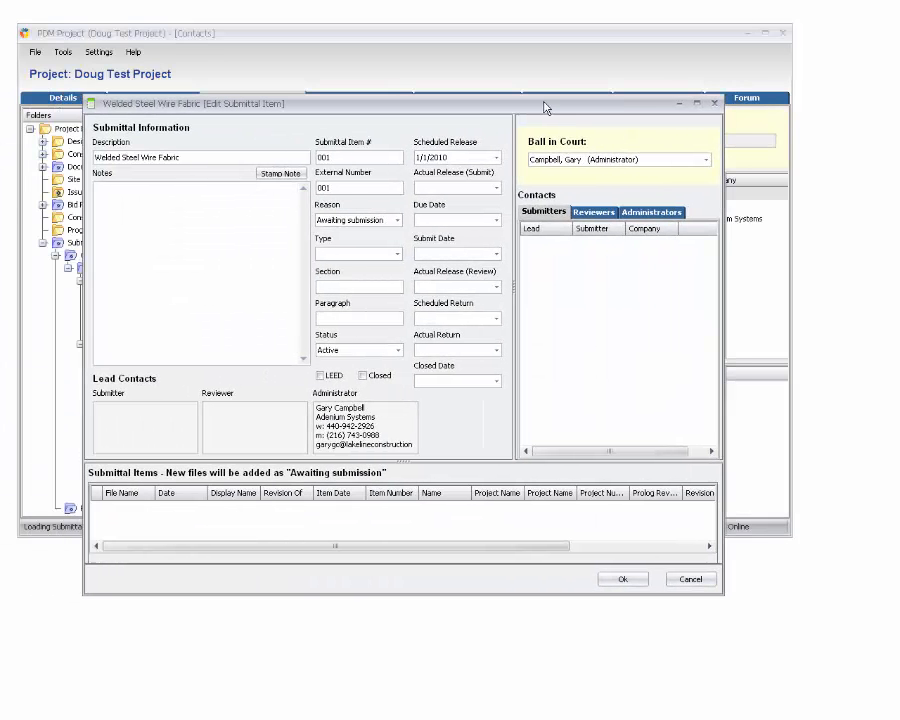
{"action": "left_click", "coordinate": [497, 188]}
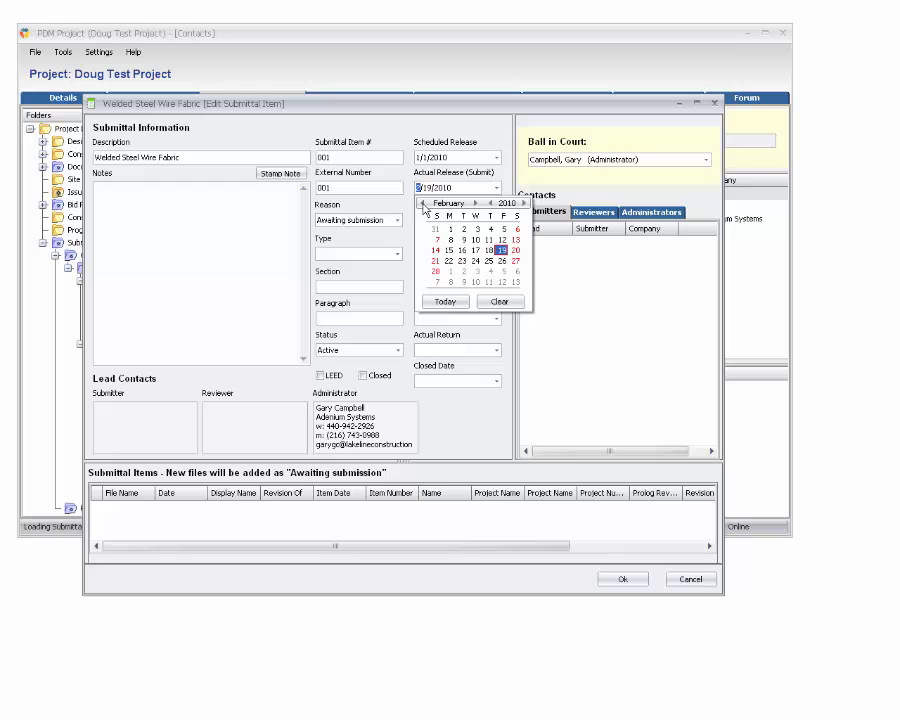
{"action": "left_click", "coordinate": [422, 203]}
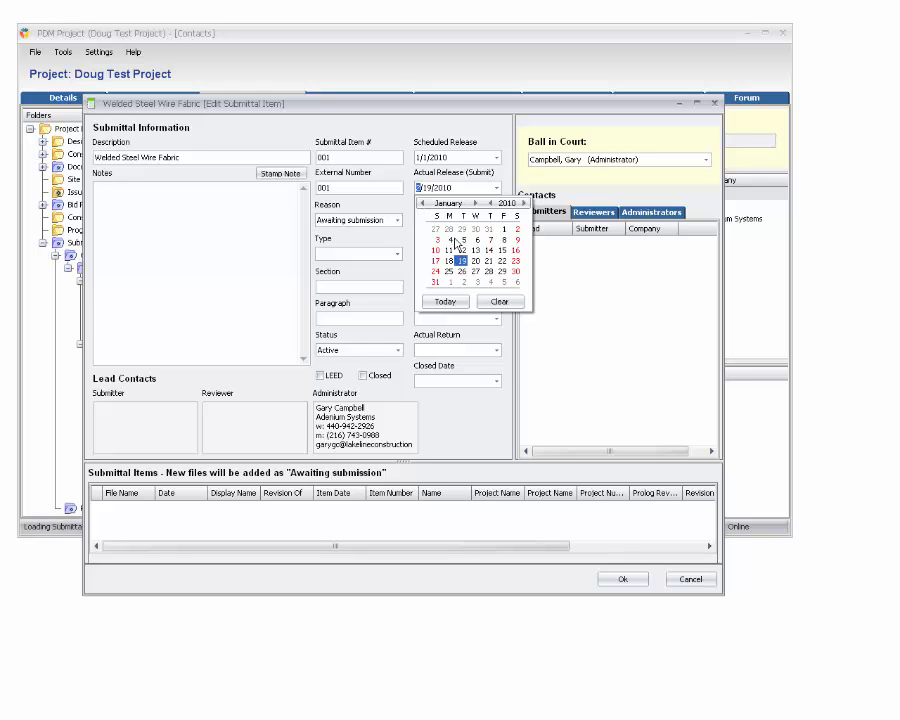
{"action": "left_click", "coordinate": [459, 241]}
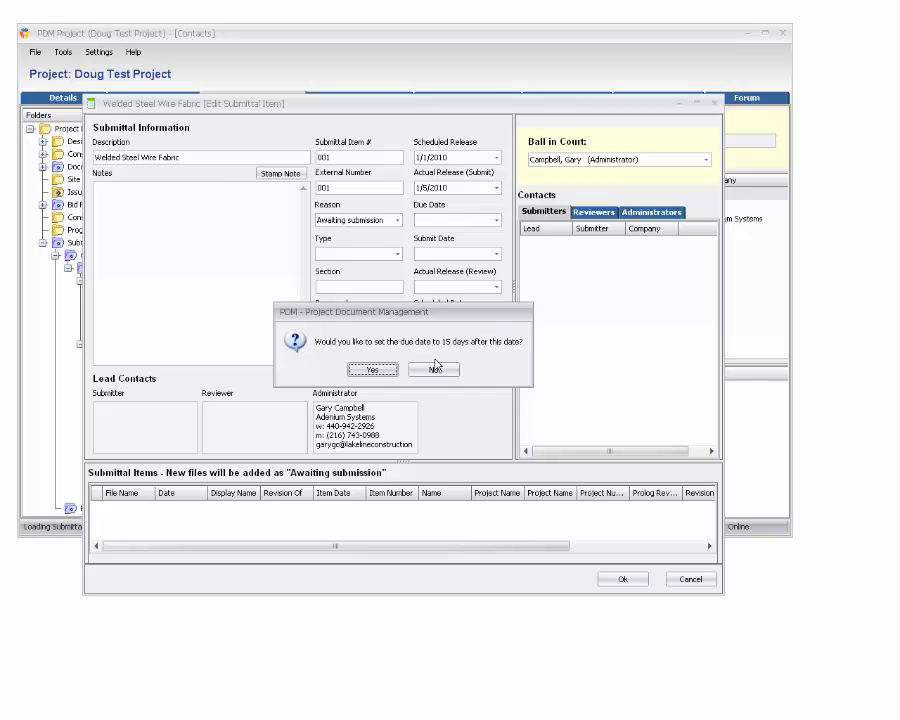
{"action": "left_click", "coordinate": [391, 368]}
- Override the Due Date of submittal item 001 with 1/27/2010, and cancel the edit without saving
{"action": "mouse_move", "coordinate": [468, 222]}
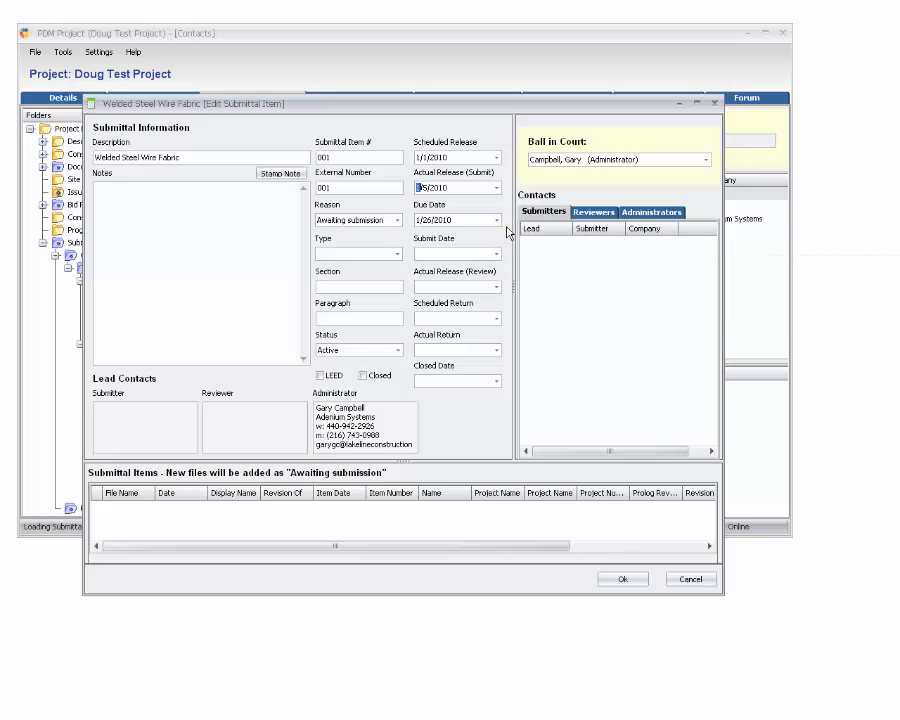
{"action": "left_click", "coordinate": [497, 220]}
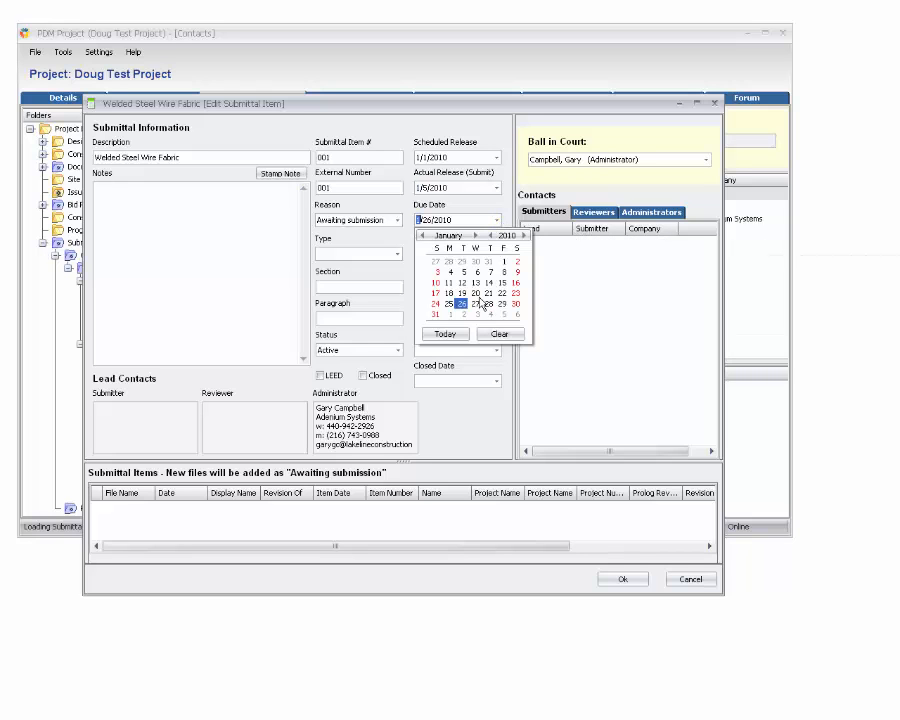
{"action": "left_click", "coordinate": [477, 303]}
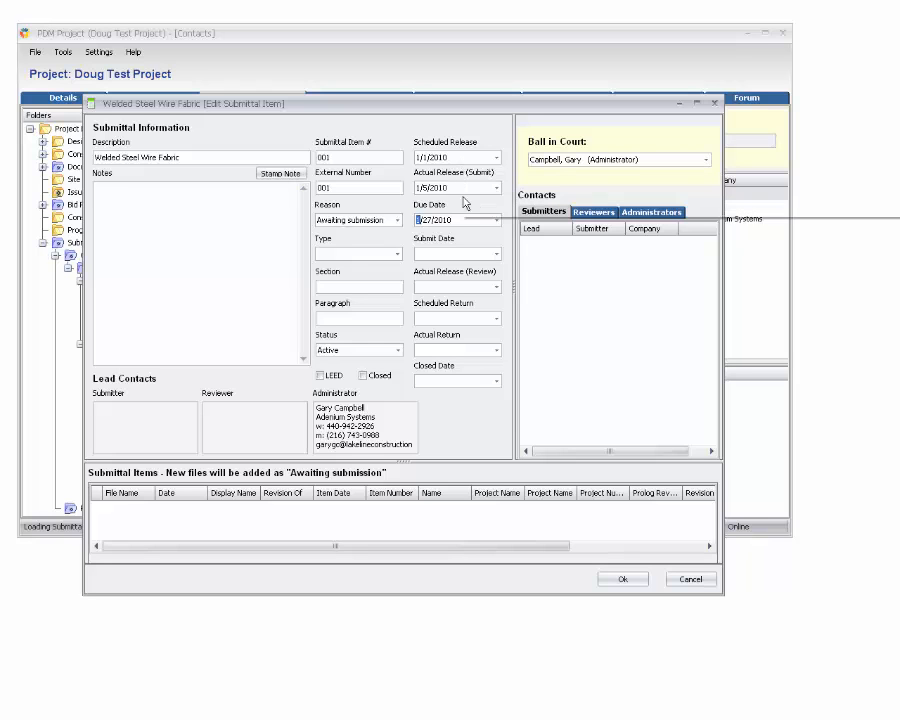
{"action": "left_click", "coordinate": [687, 582]}
- Open submittal item 003 for editing, examine its Due Date and Submit Date, and return to the Cast In Place Concrete register without saving
{"action": "left_click", "coordinate": [136, 342]}
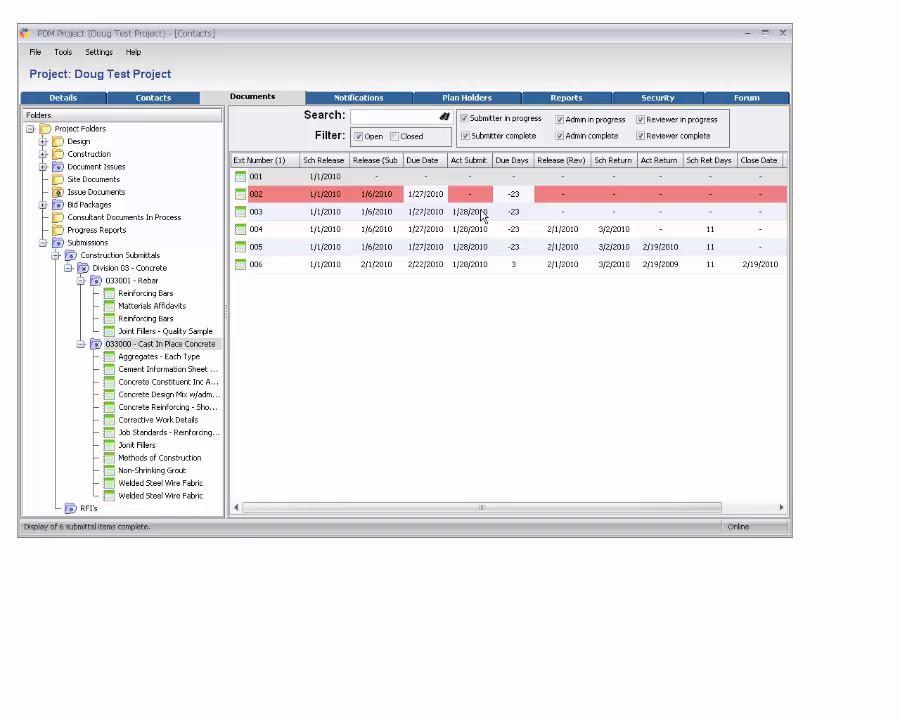
{"action": "right_click", "coordinate": [437, 214]}
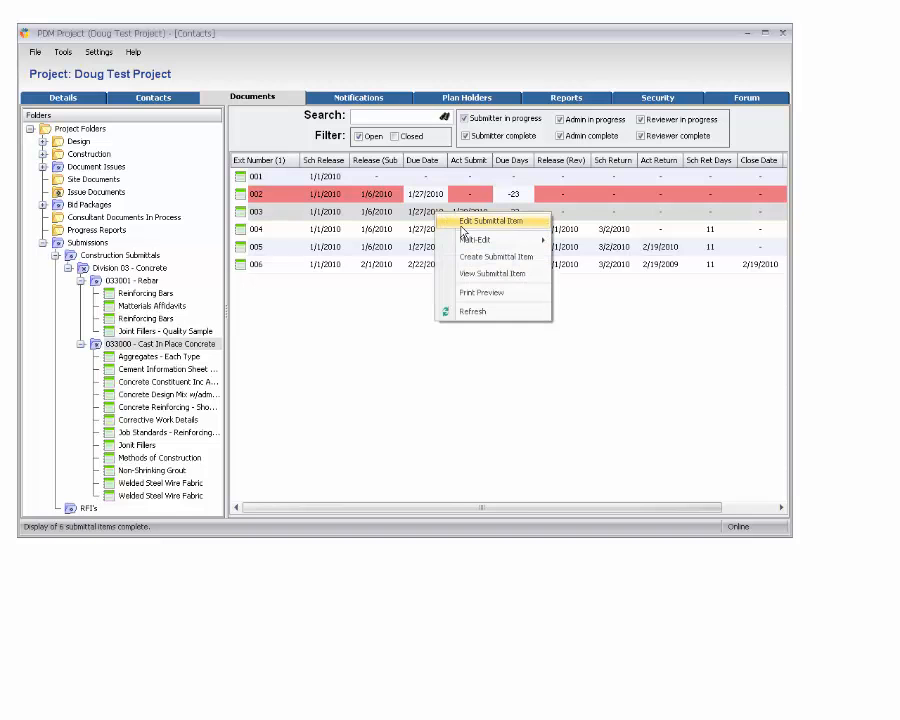
{"action": "left_click", "coordinate": [462, 221]}
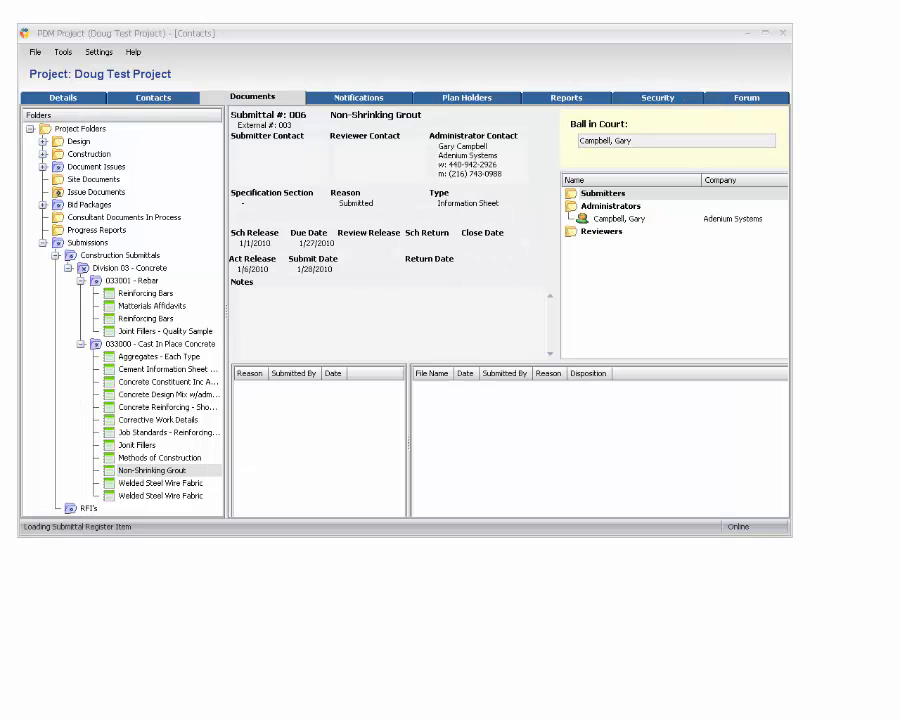
{"action": "left_click_drag", "start_coordinate": [376, 201], "coordinate": [446, 92]}
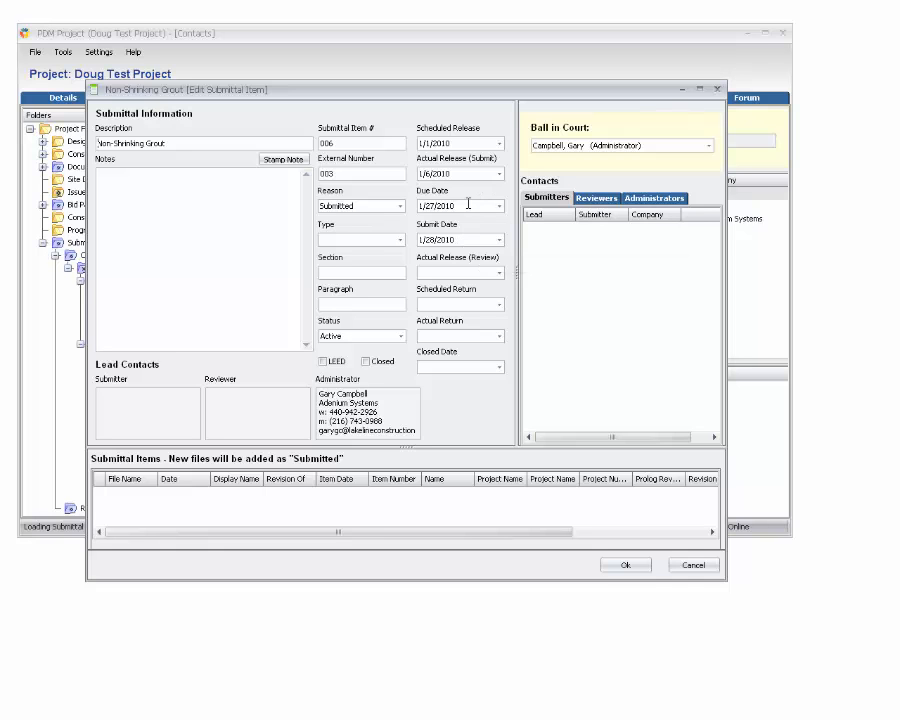
{"action": "mouse_move", "coordinate": [468, 204]}
{"action": "mouse_move", "coordinate": [468, 238]}
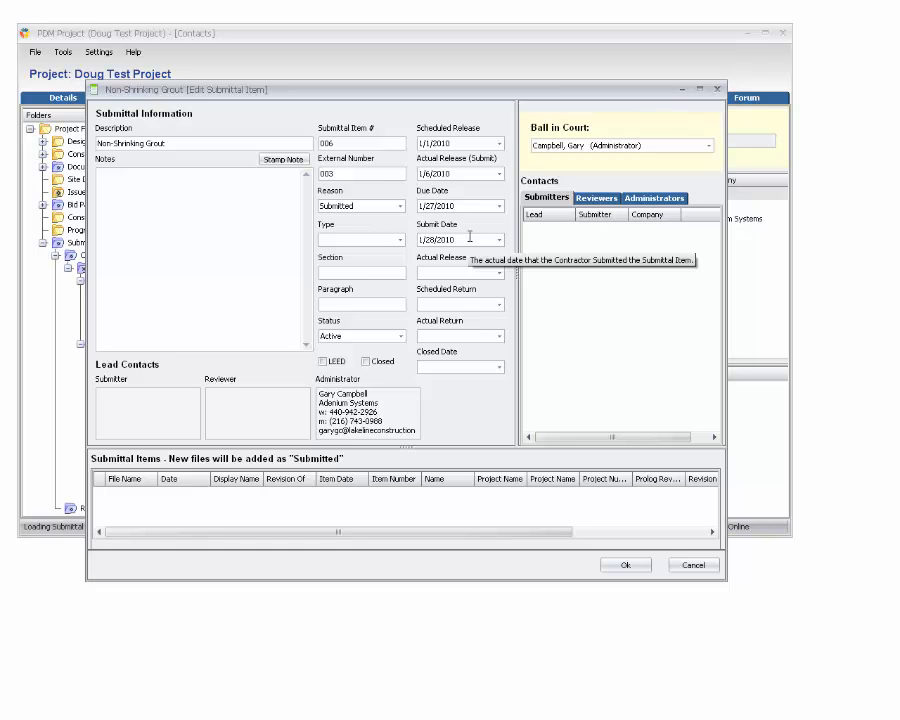
{"action": "left_click", "coordinate": [499, 240]}
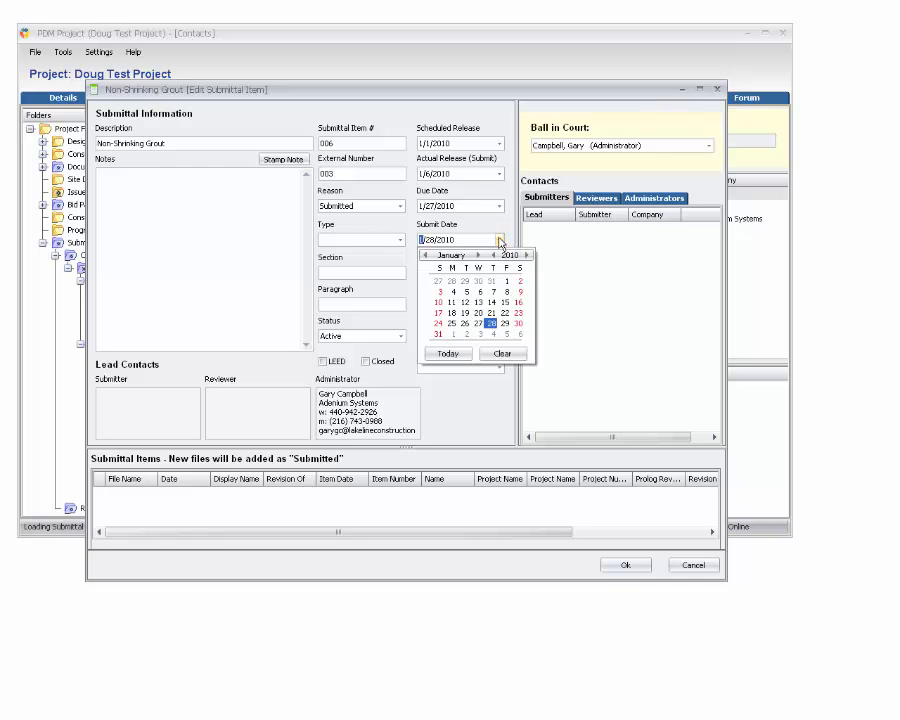
{"action": "left_click", "coordinate": [499, 240]}
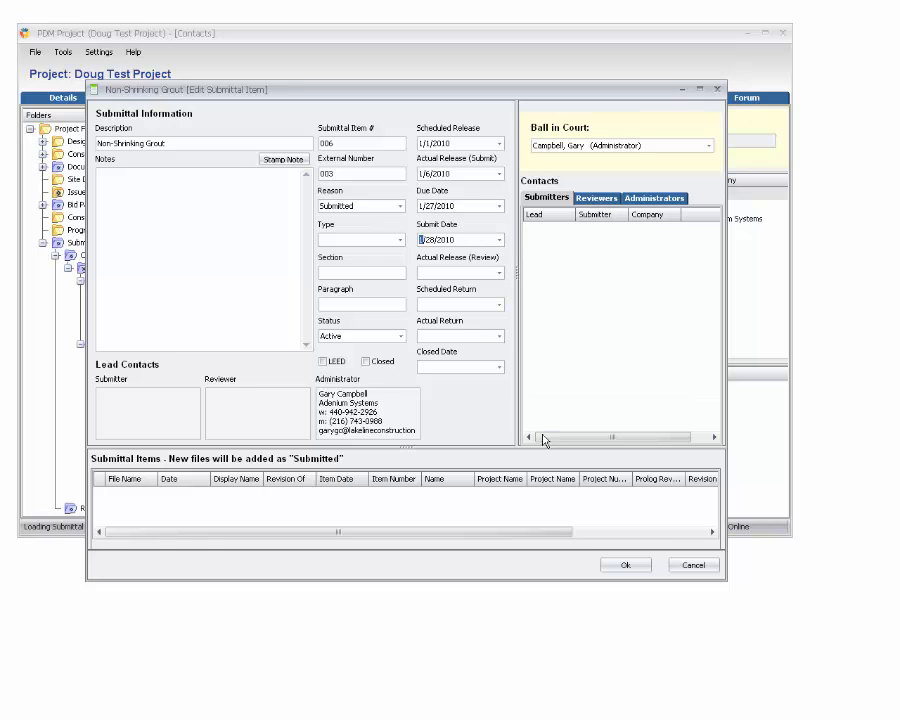
{"action": "left_click", "coordinate": [690, 565]}
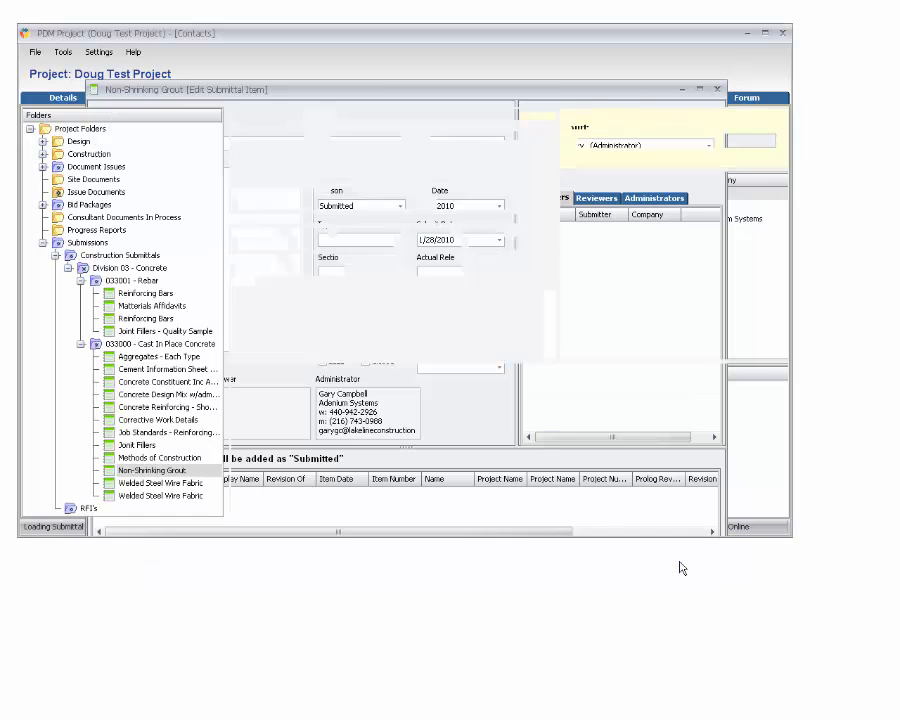
{"action": "left_click", "coordinate": [140, 344]}
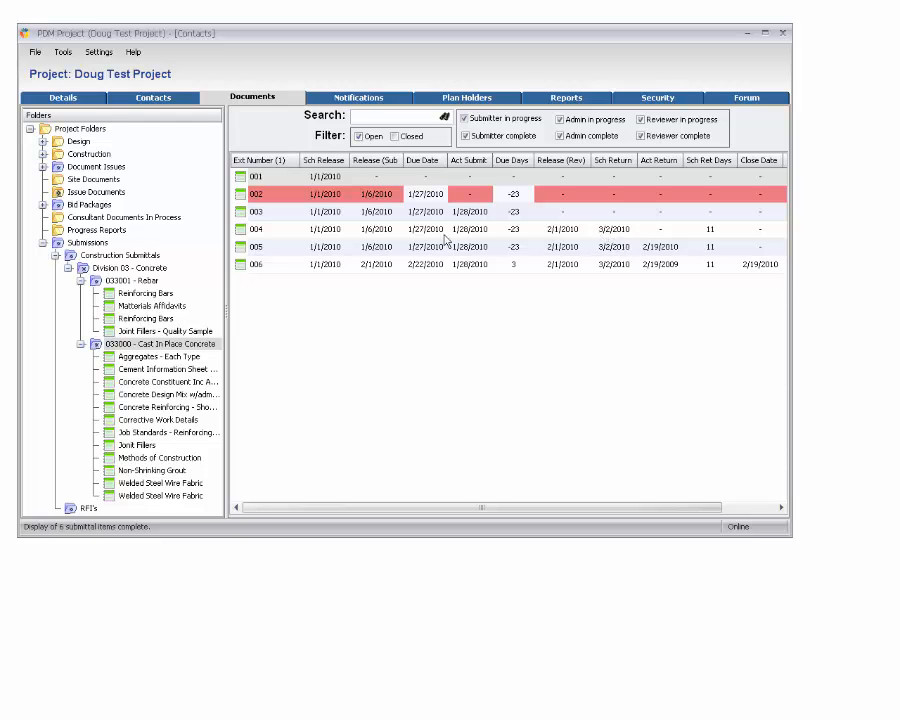
- Open submittal item 004 for editing, examine its Actual Release (Review) and Scheduled Return dates, and return to the Cast In Place Concrete register without saving
{"action": "right_click", "coordinate": [397, 235]}
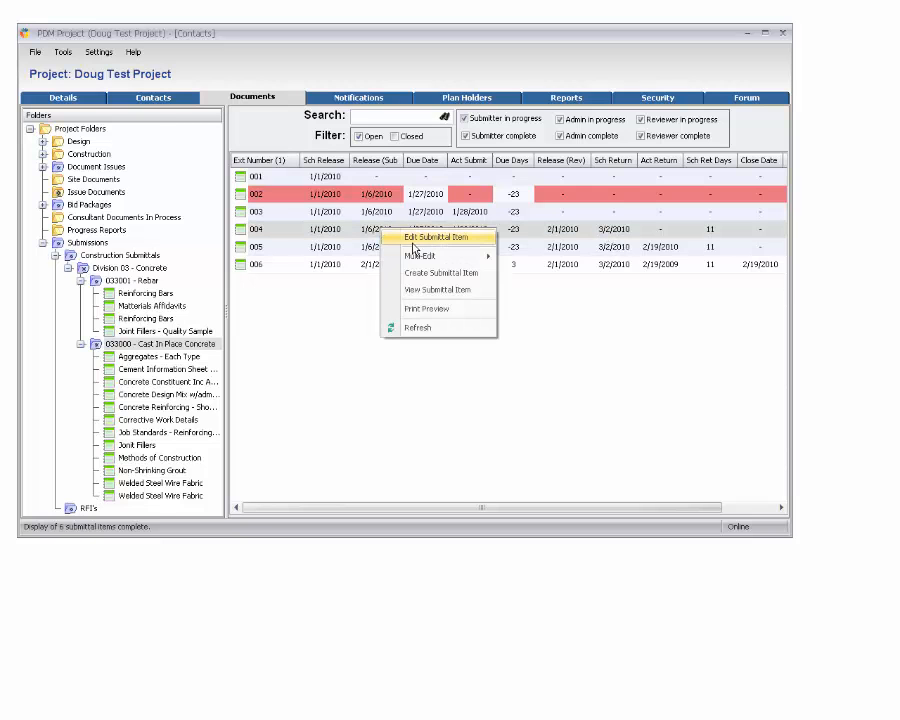
{"action": "left_click", "coordinate": [412, 239]}
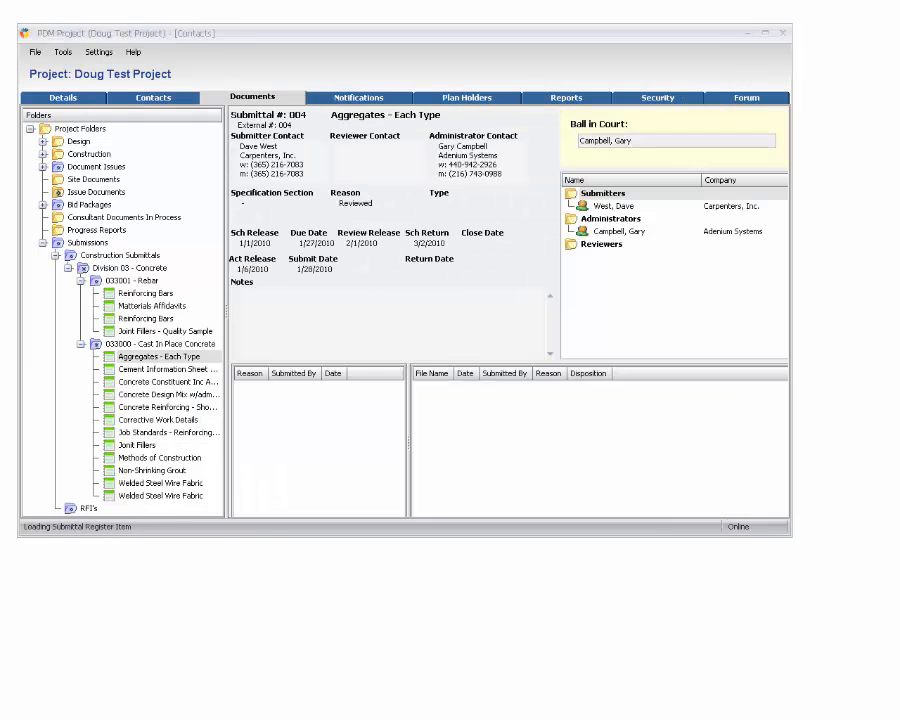
{"action": "left_click_drag", "start_coordinate": [256, 76], "coordinate": [525, 103]}
{"action": "mouse_move", "coordinate": [529, 286]}
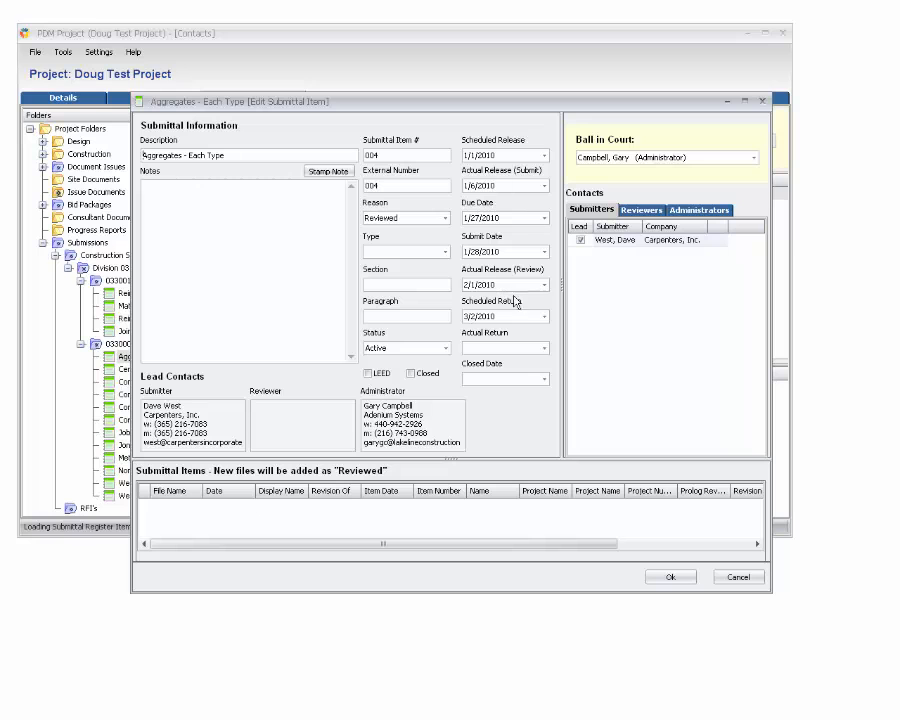
{"action": "mouse_move", "coordinate": [509, 318]}
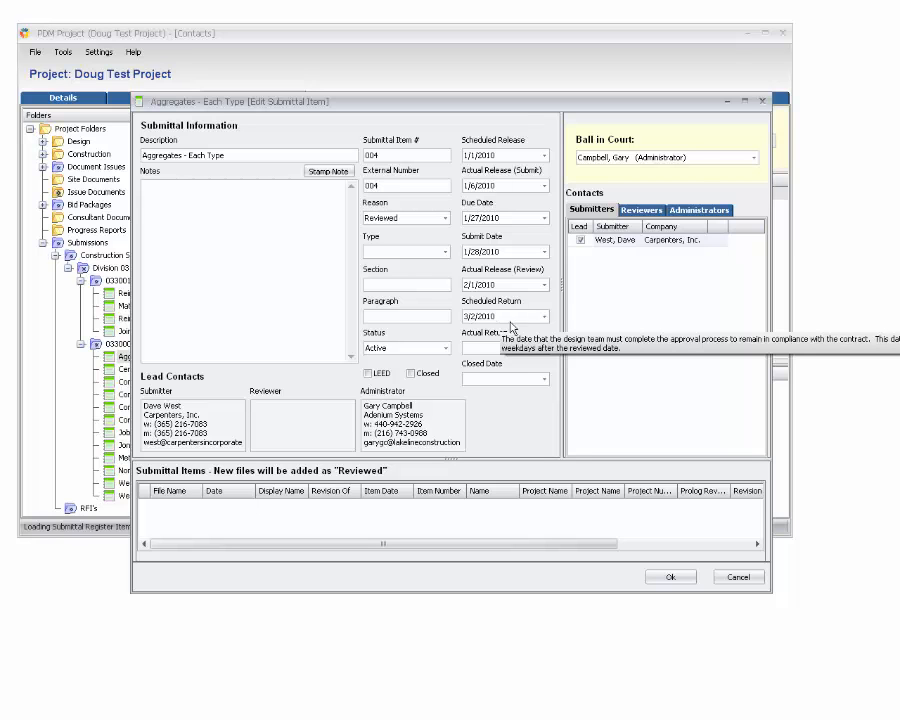
{"action": "left_click", "coordinate": [736, 580]}
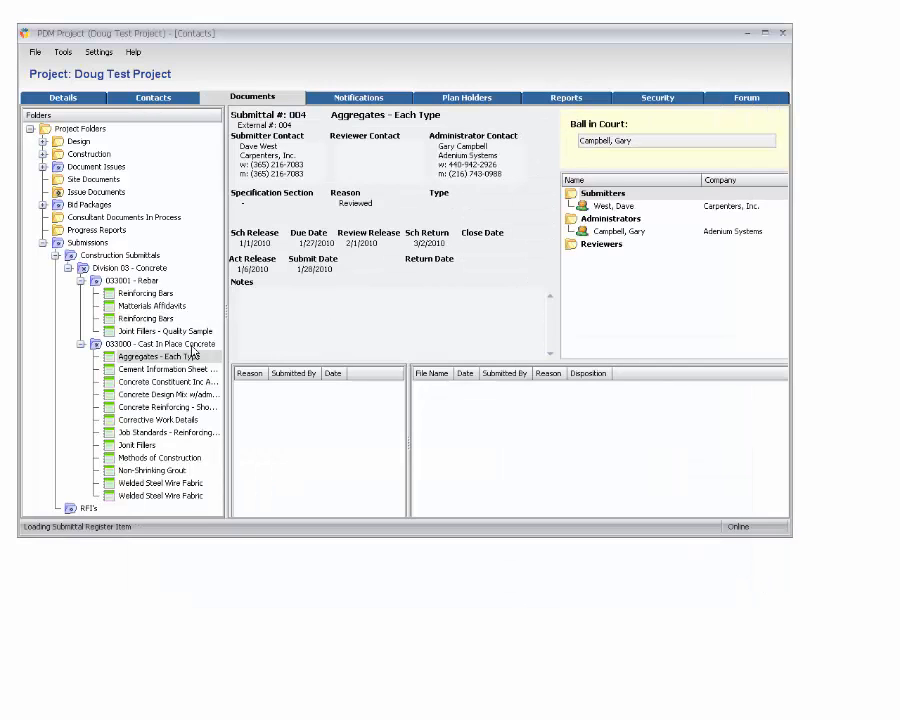
{"action": "left_click", "coordinate": [160, 343]}
- Open submittal item 005 for editing, examine its Scheduled Return and Actual Return dates, and return to the Cast In Place Concrete register without saving
{"action": "left_click", "coordinate": [416, 255]}
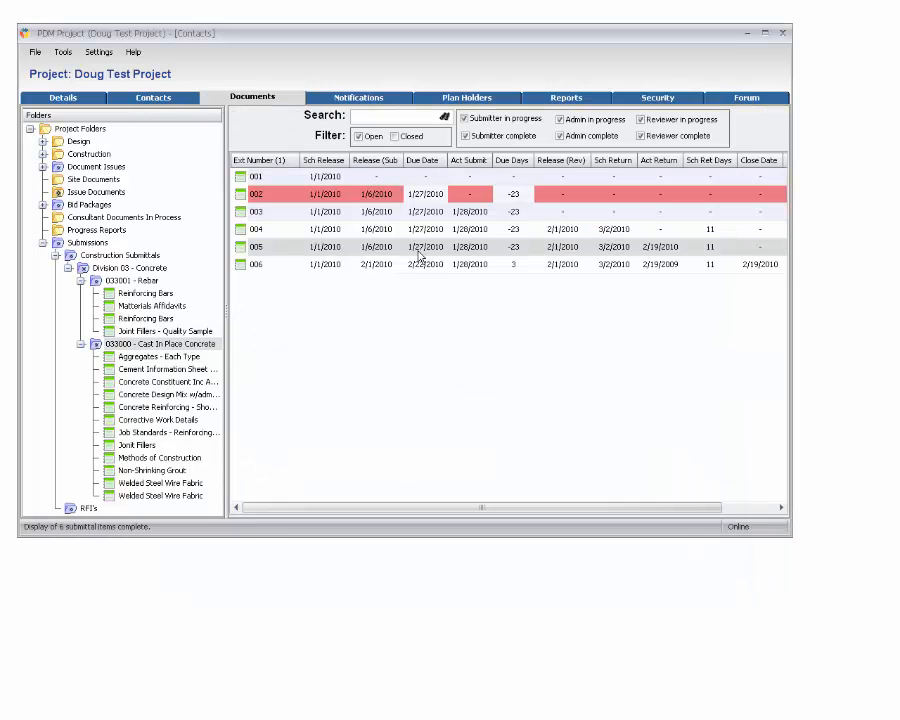
{"action": "right_click", "coordinate": [418, 256]}
{"action": "left_click", "coordinate": [453, 263]}
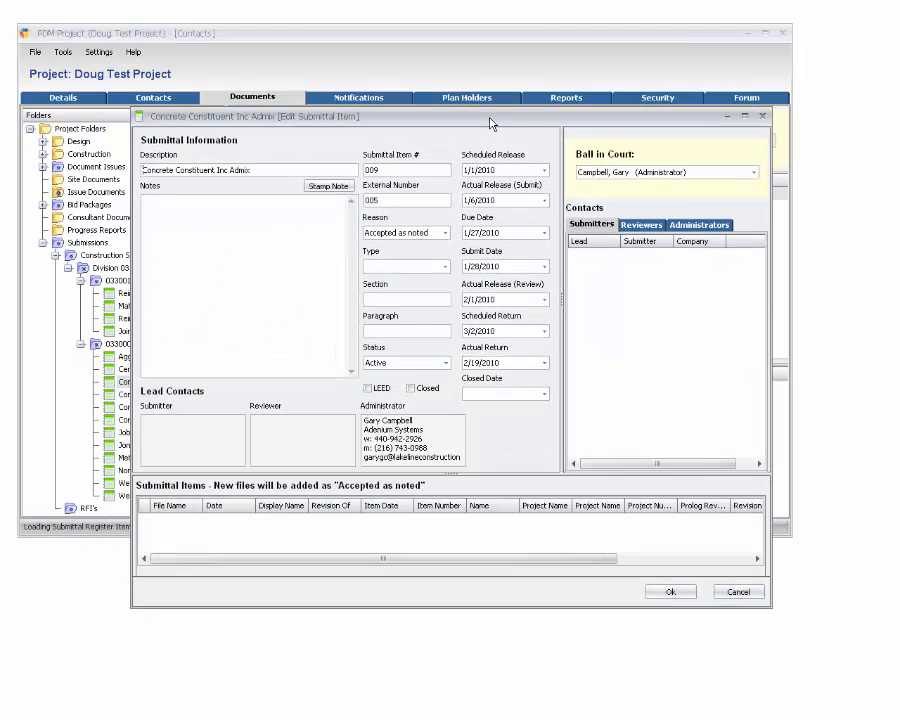
{"action": "mouse_move", "coordinate": [478, 331]}
{"action": "mouse_move", "coordinate": [515, 362]}
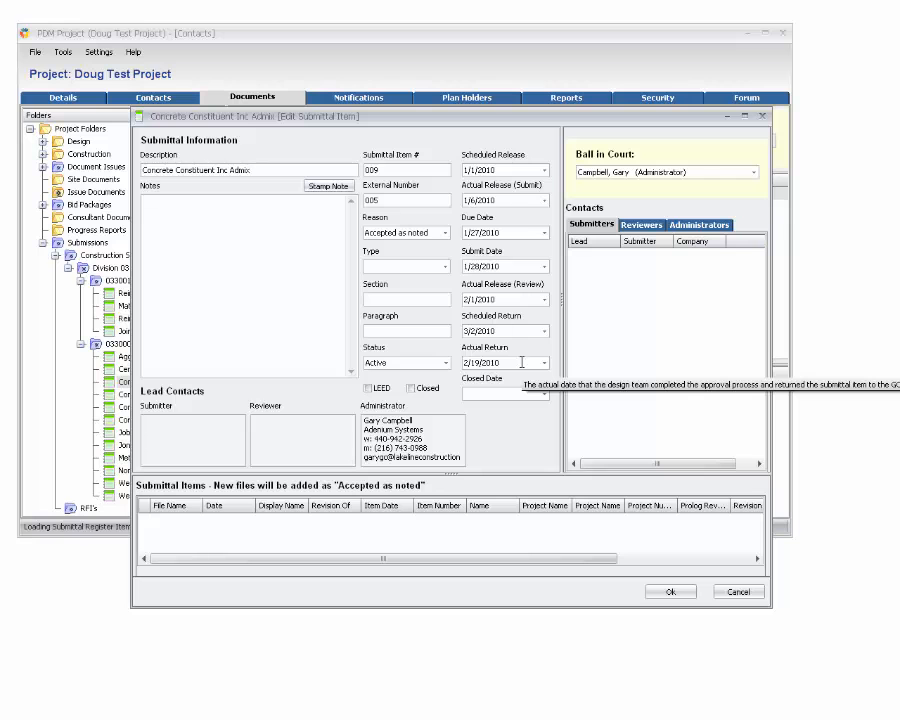
{"action": "left_click", "coordinate": [740, 593]}
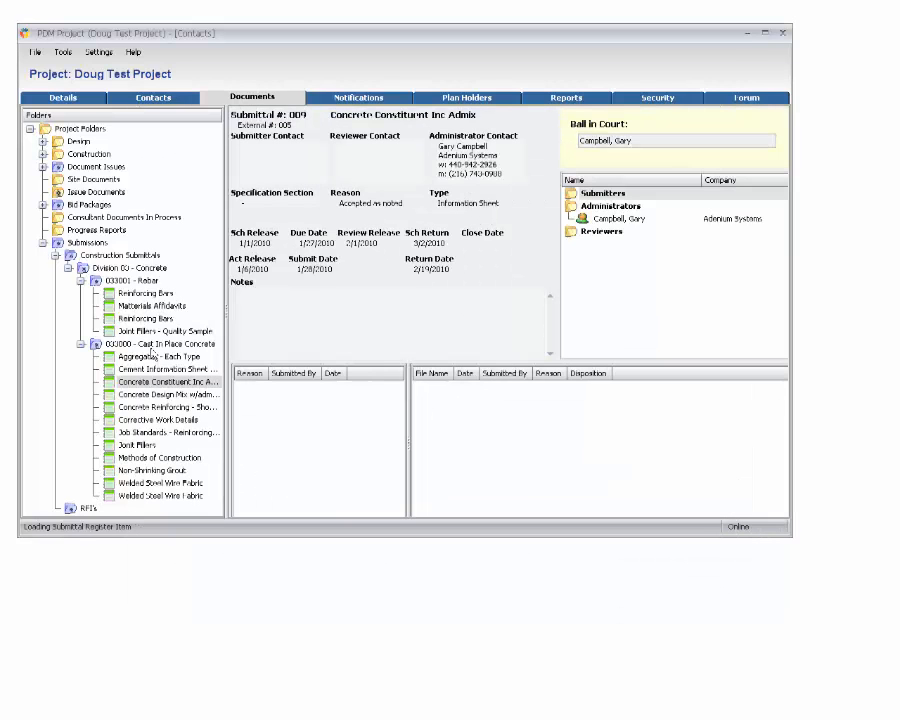
{"action": "left_click", "coordinate": [152, 344]}
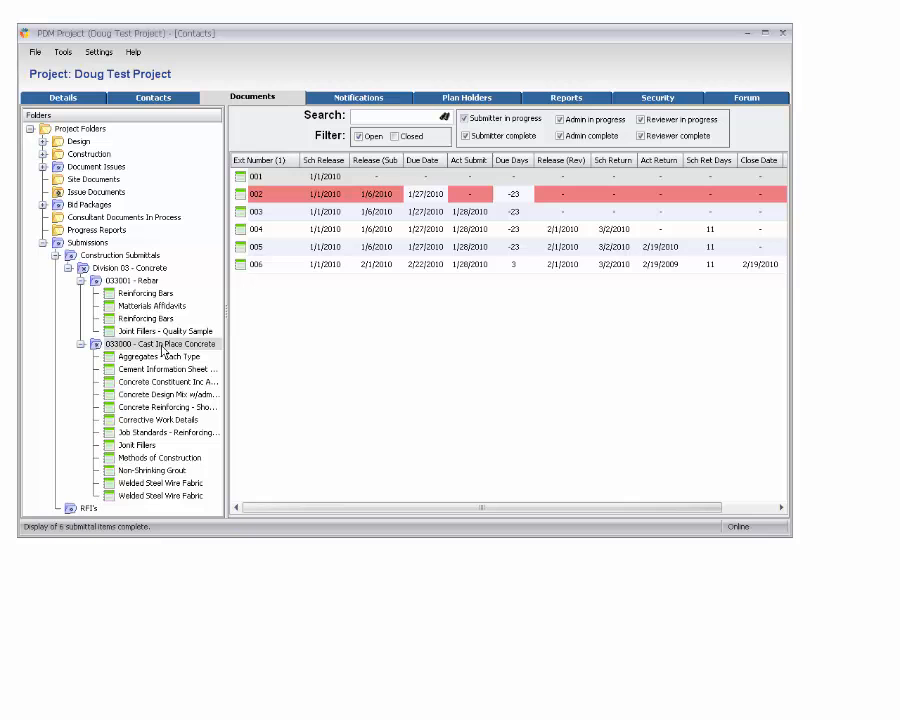
- Open submittal item 006 for editing, examine its dates through Closed Date, and return to the Cast In Place Concrete register without saving
{"action": "right_click", "coordinate": [372, 271]}
{"action": "left_click", "coordinate": [400, 276]}
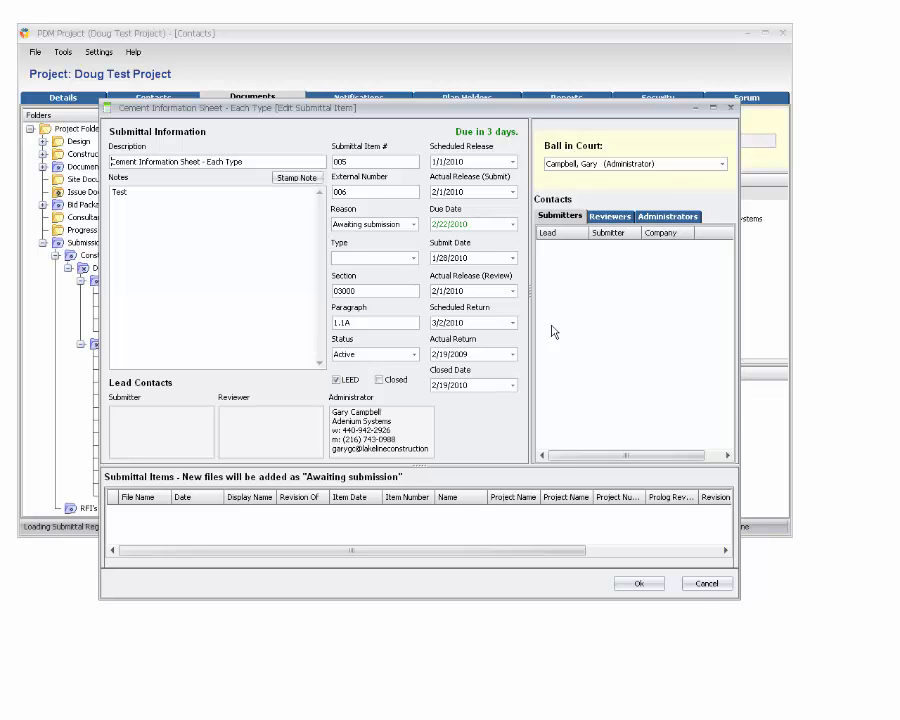
{"action": "left_click", "coordinate": [696, 585]}
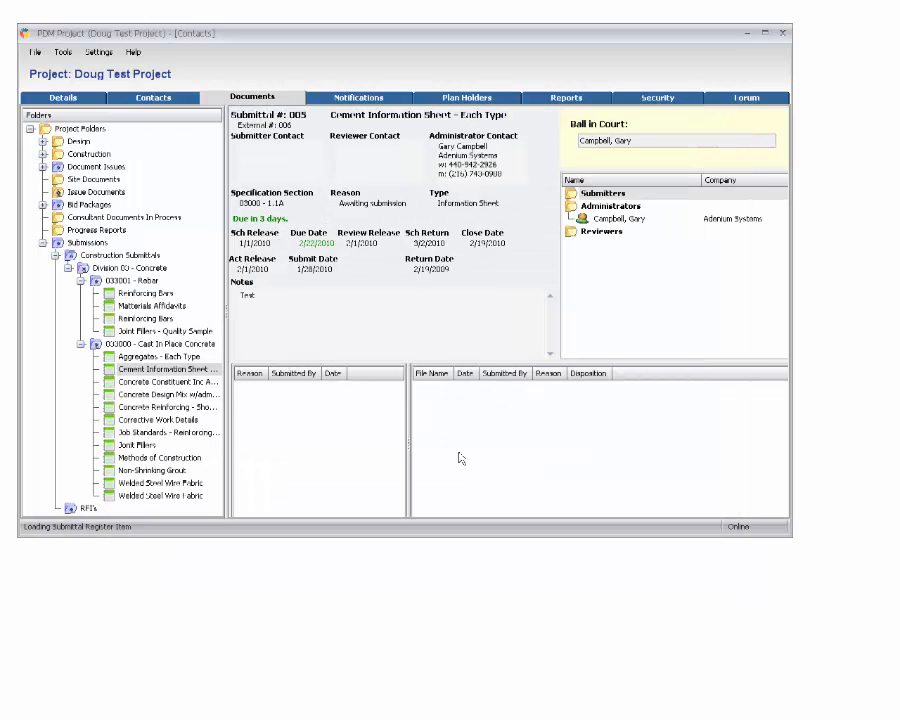
{"action": "left_click", "coordinate": [156, 345]}
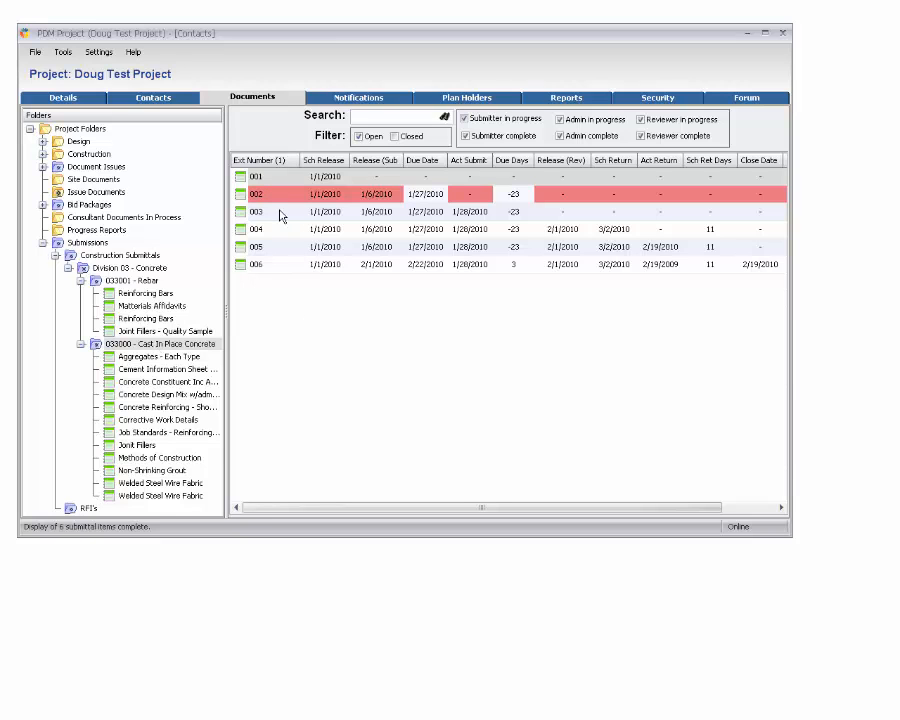
- Select submittal items 001 through 006 and review the Multi-Edit options for changing their dates together, without applying any
{"action": "left_click", "coordinate": [283, 272]}
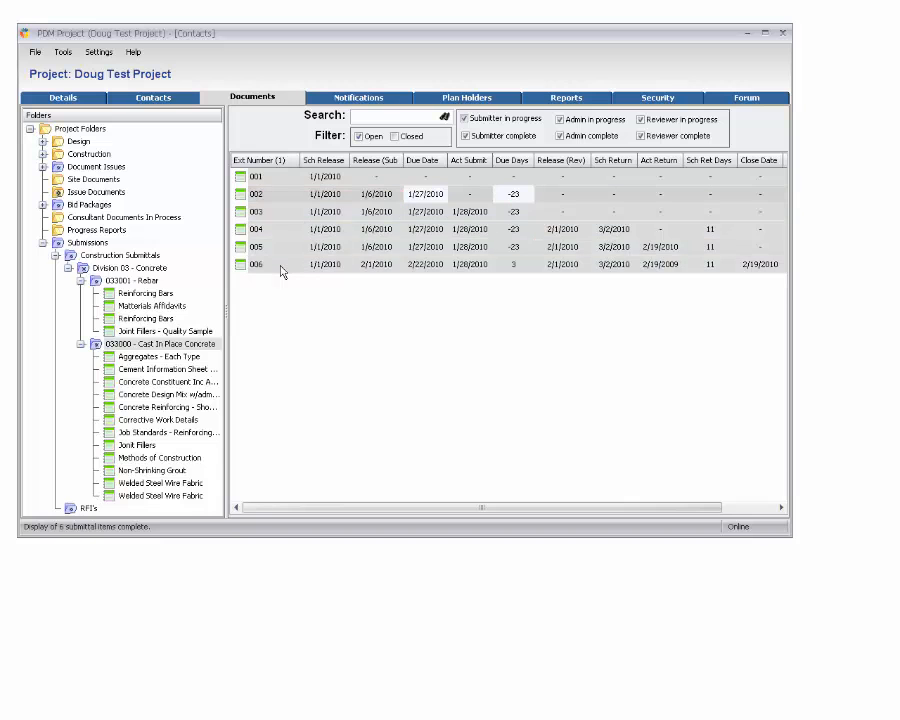
{"action": "right_click", "coordinate": [268, 199]}
{"action": "mouse_move", "coordinate": [298, 222]}
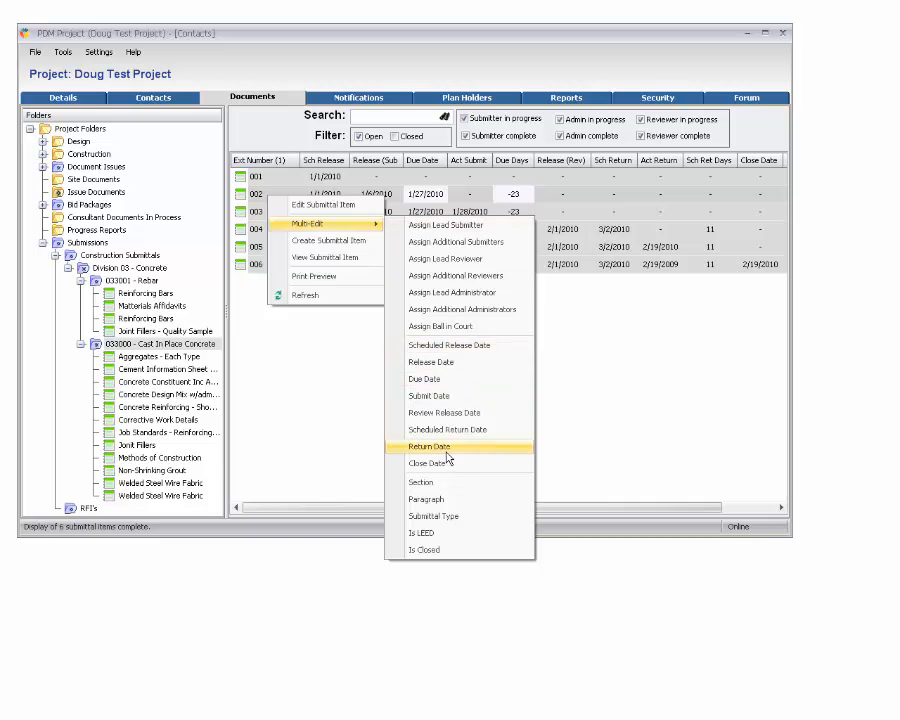
{"action": "left_click", "coordinate": [584, 292]}
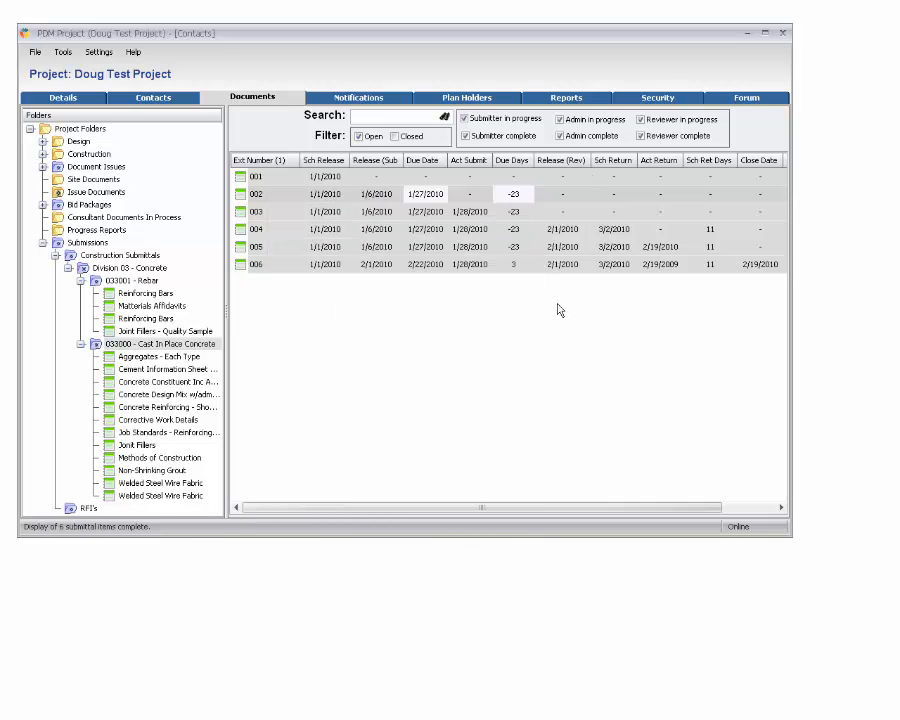